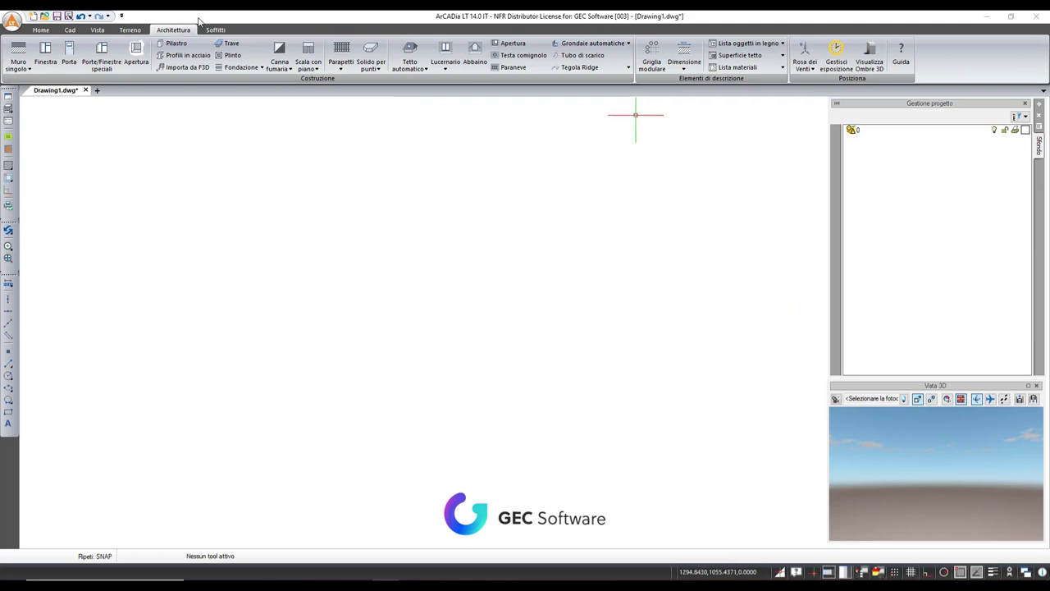
Step: Place a new view, Vista 1, in the drawing, adding the Terreno esterno level
click(97, 30)
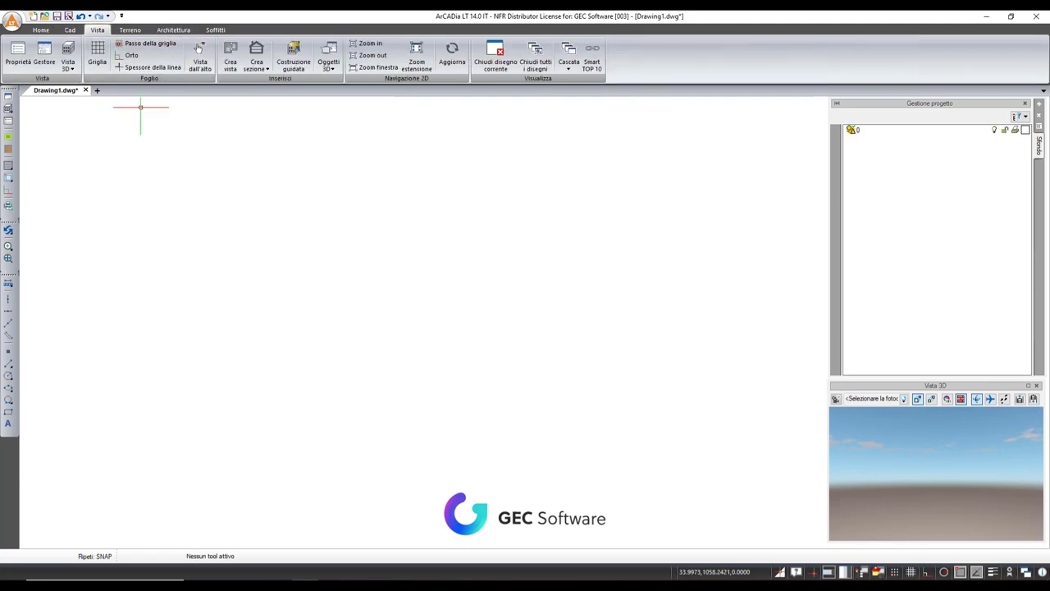
click(231, 58)
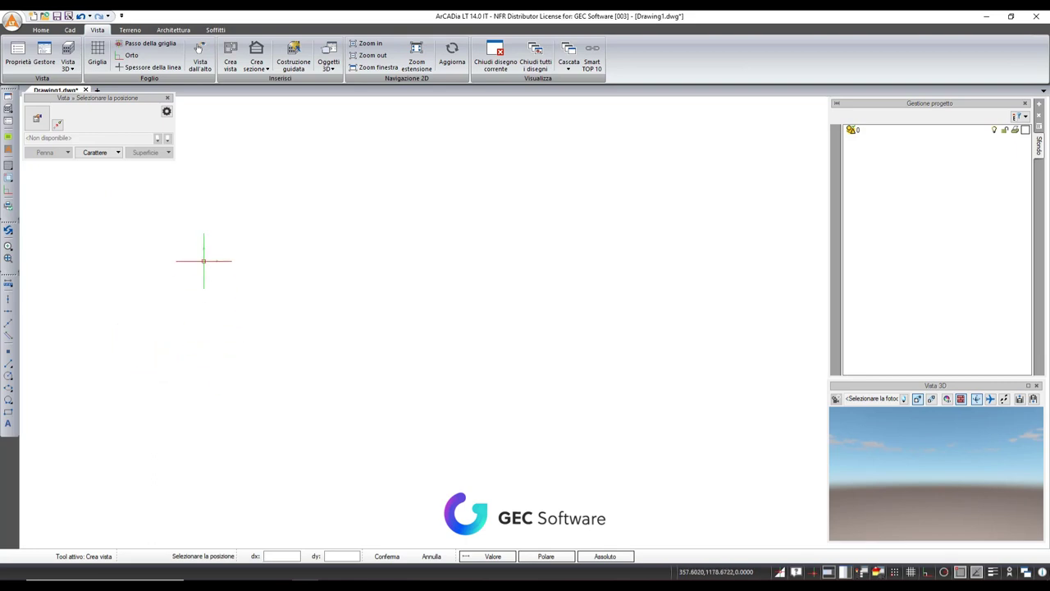
click(114, 485)
scroll(107, 485, up, 5)
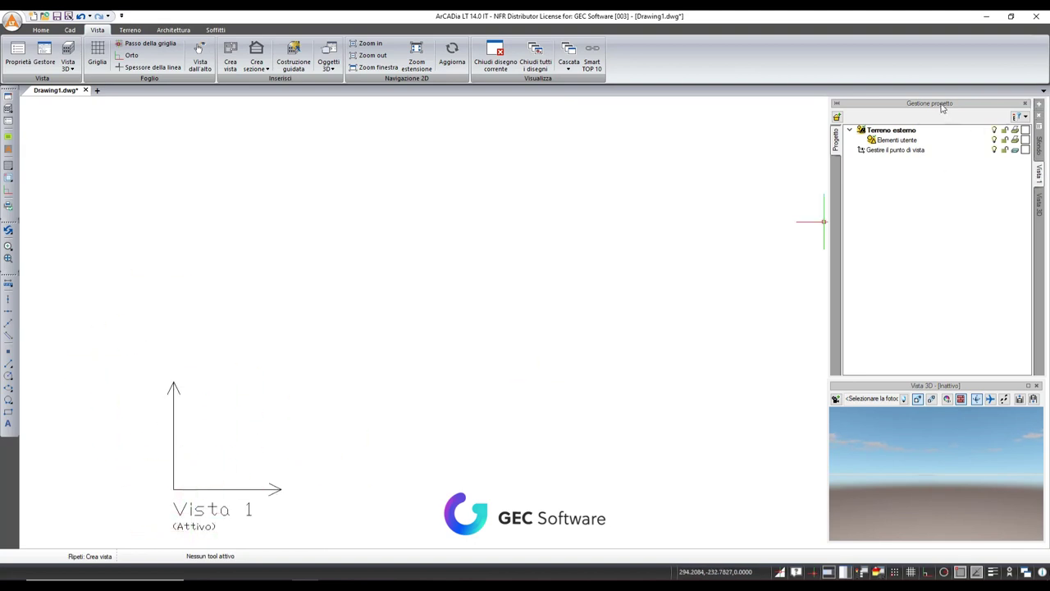
Step: Set Vista 1's drawing units (Unità di disegno) to Metri in its view properties
right_click(1040, 181)
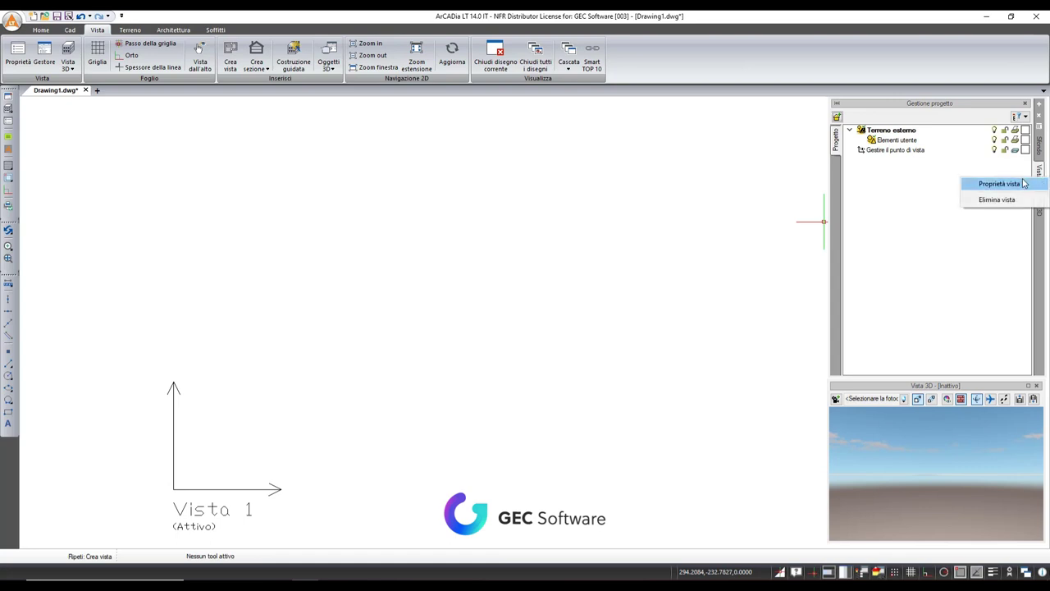
click(1018, 185)
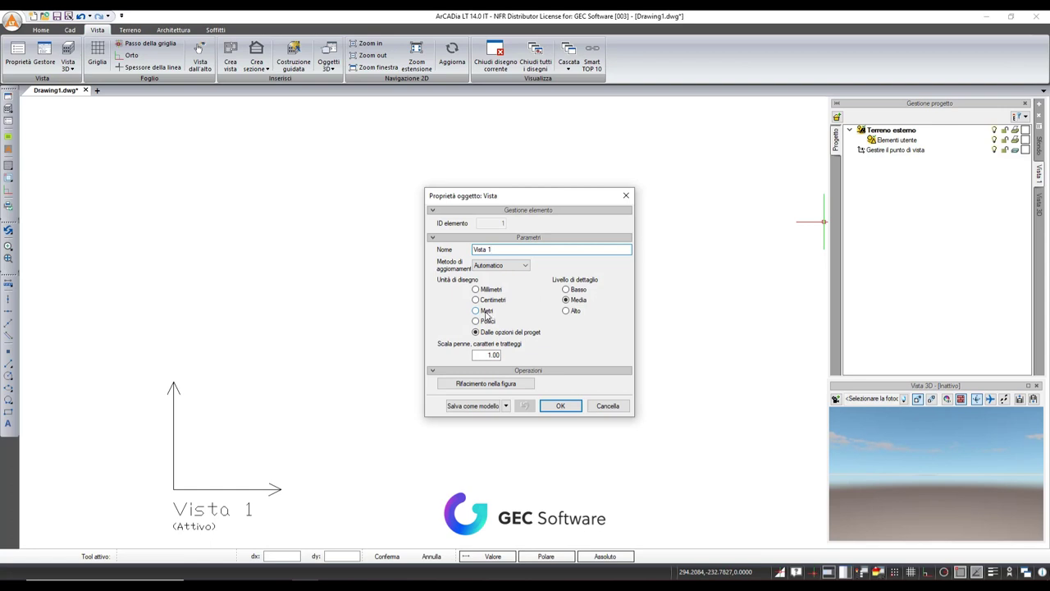
click(491, 311)
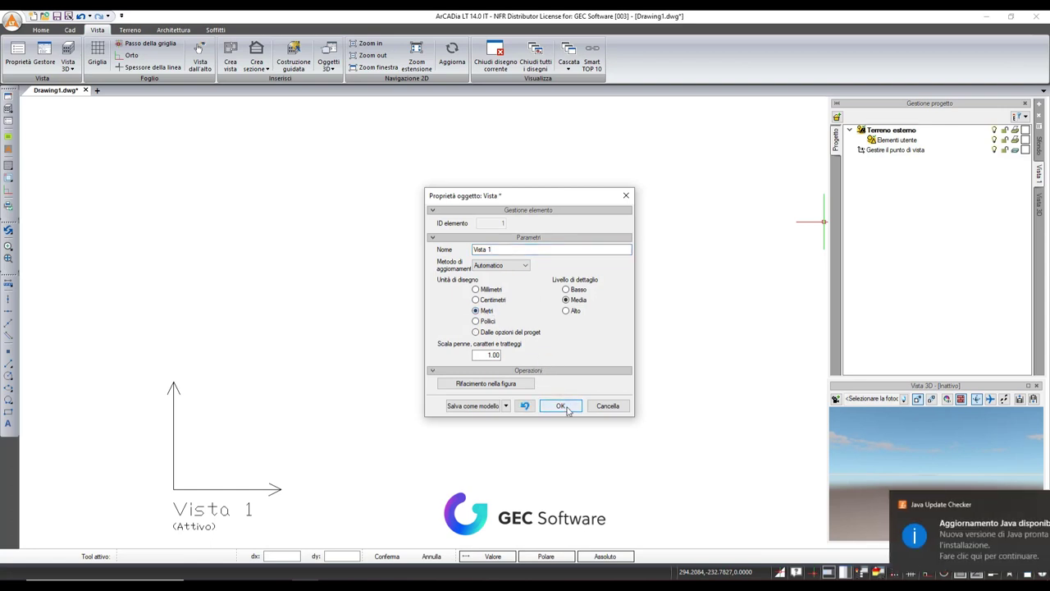
click(561, 405)
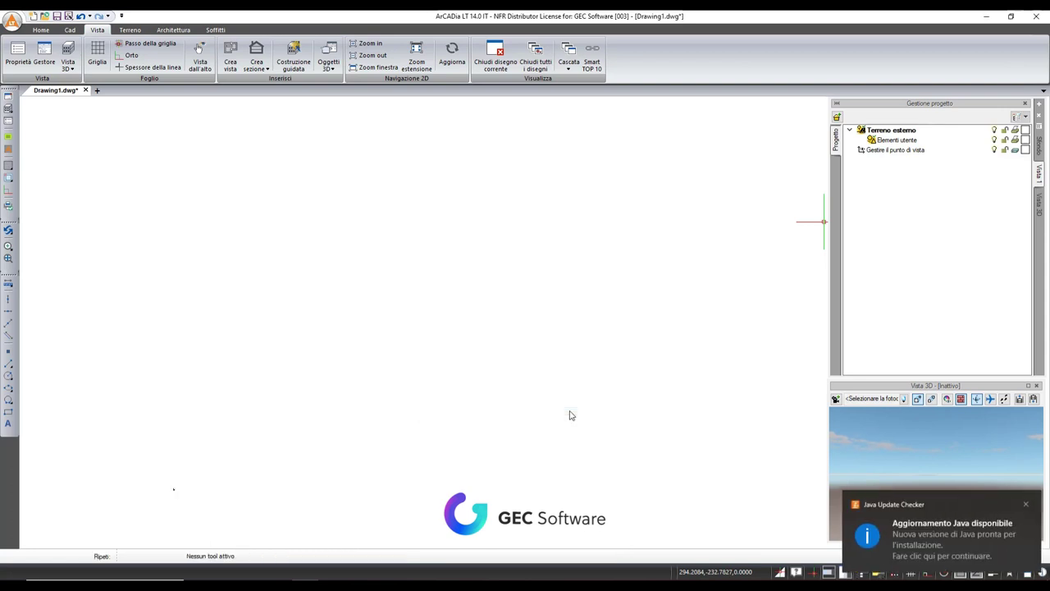
click(1026, 504)
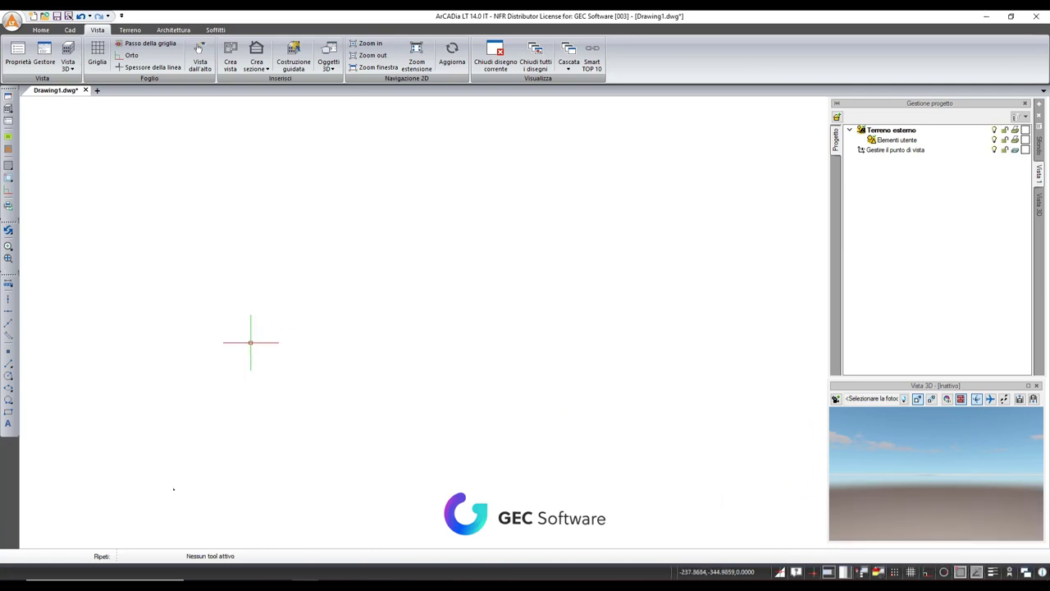
scroll(328, 451, down, 3)
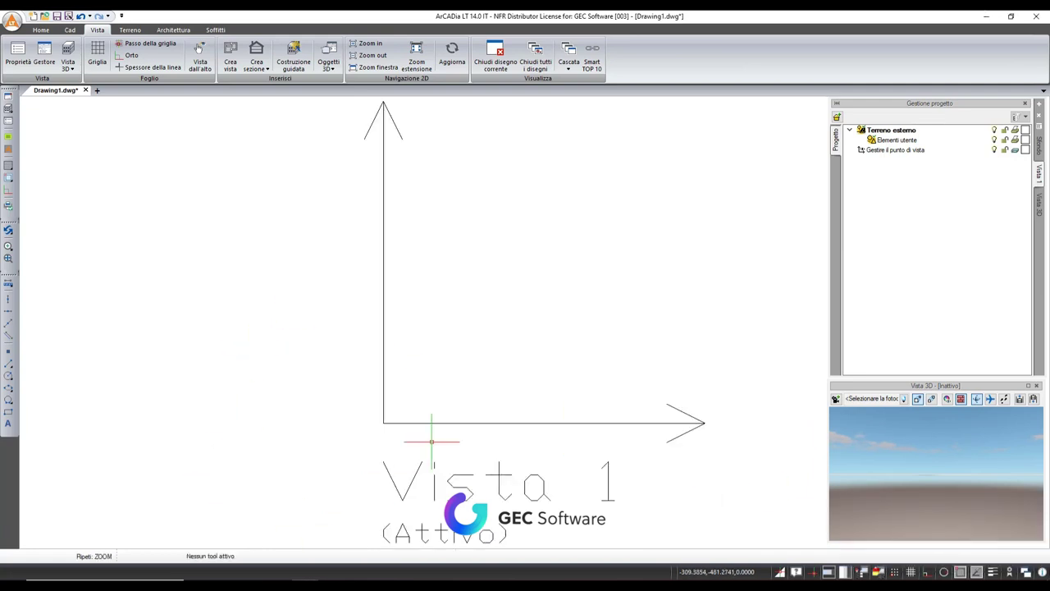
scroll(142, 419, down, 2)
scroll(148, 423, down, 3)
scroll(263, 427, down, 1)
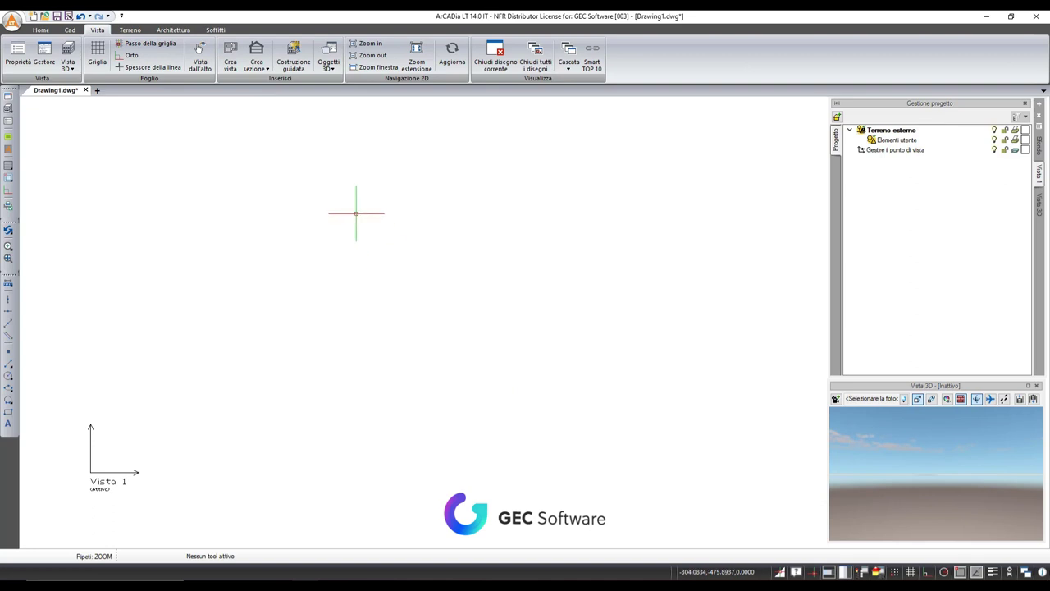
Step: Start Piano quotato for the designed terrain only, with Terreno esistente unchecked
click(130, 31)
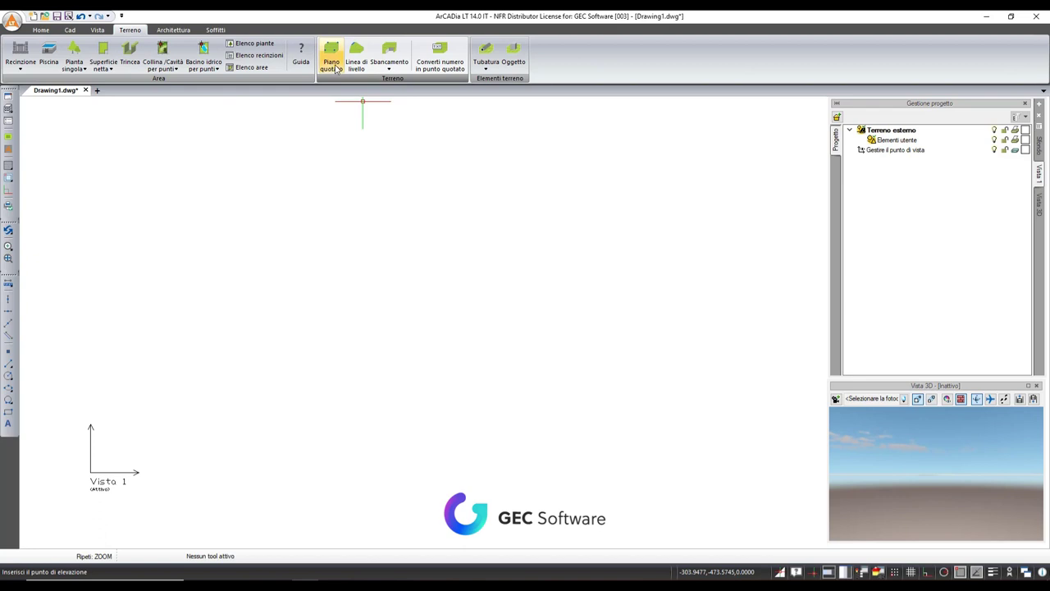
click(331, 64)
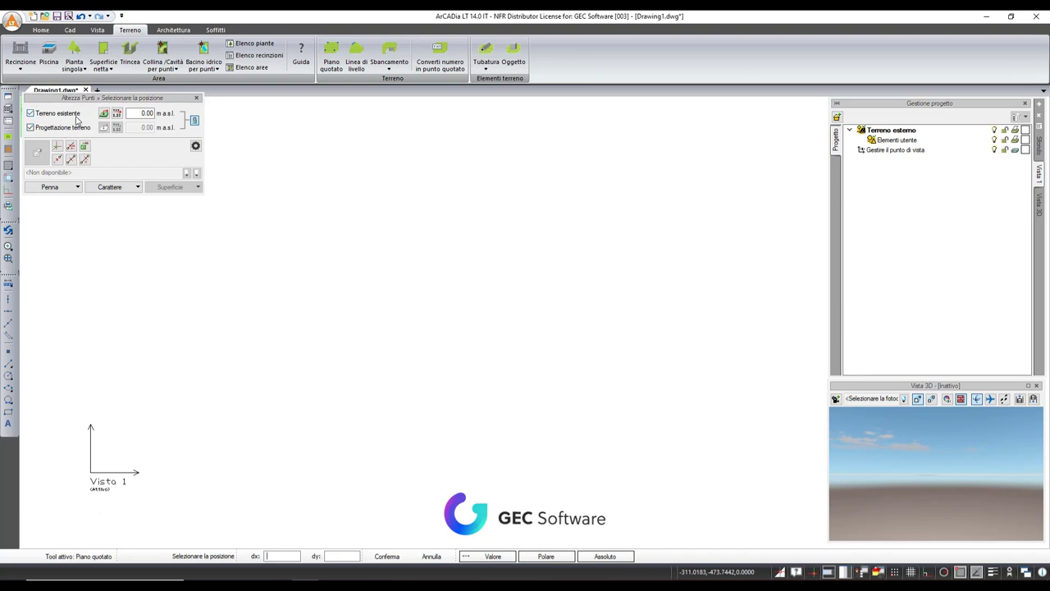
click(32, 115)
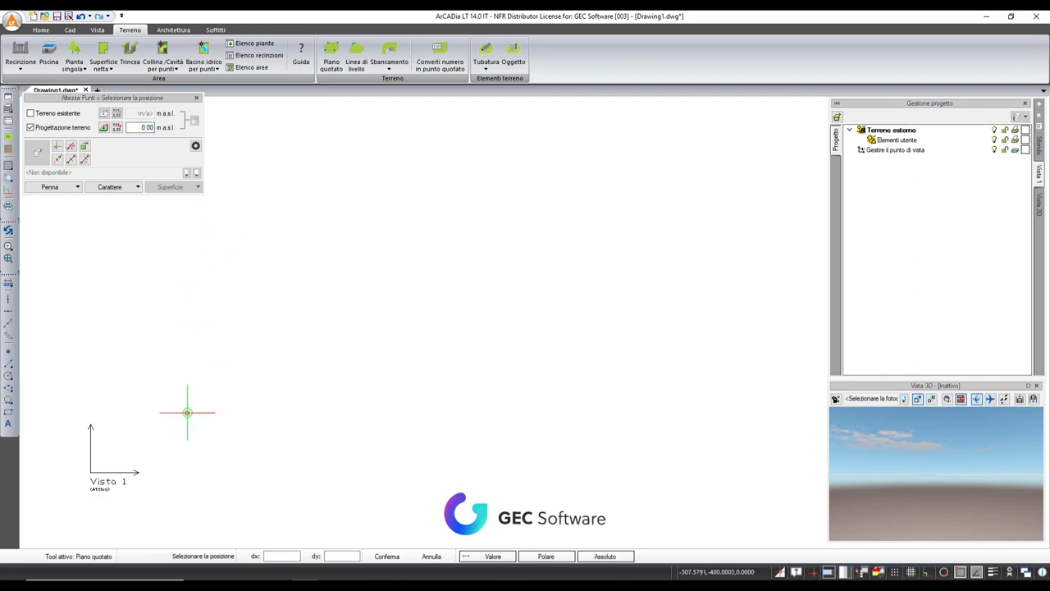
Step: Place six 0.00 elevation points in a ring bounding the terrain area
click(184, 431)
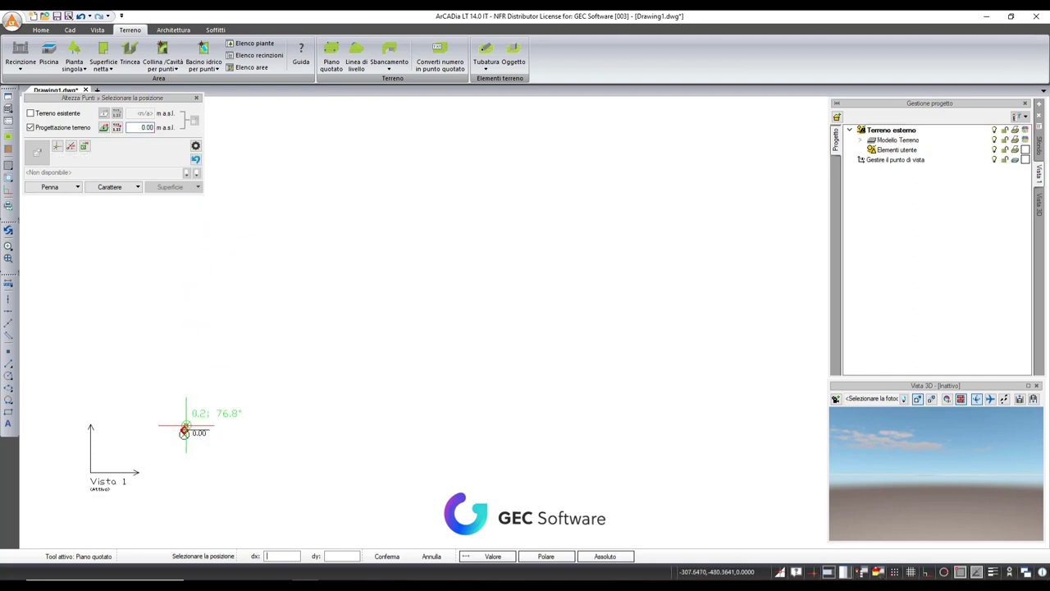
click(217, 165)
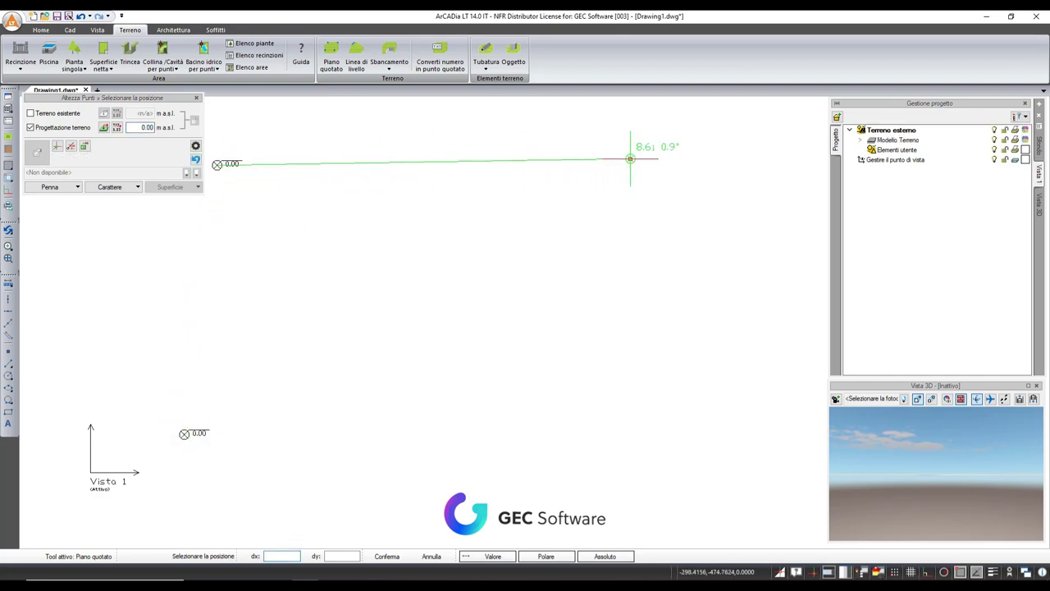
click(671, 153)
click(749, 442)
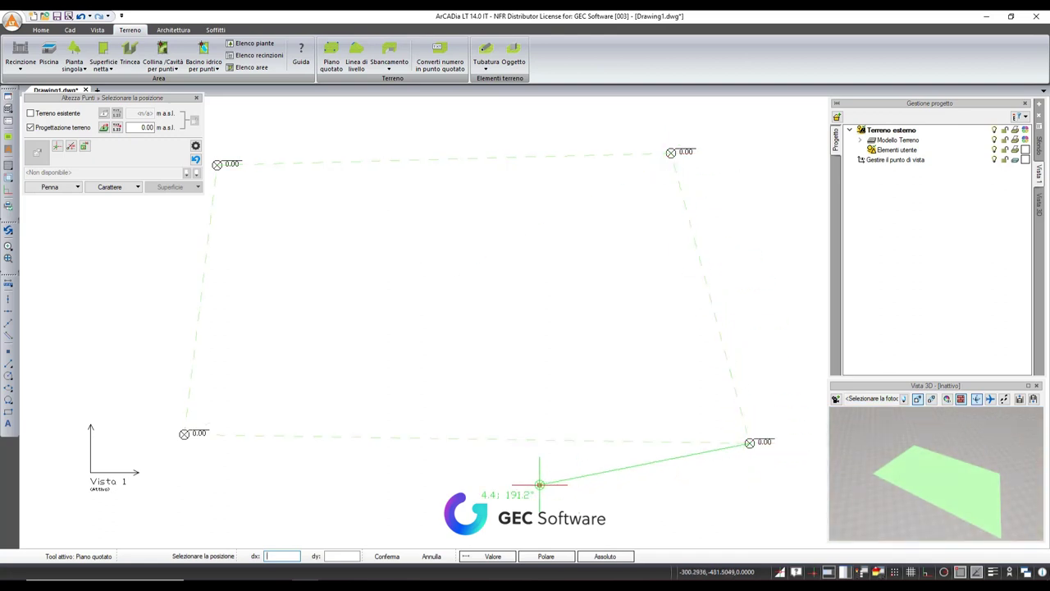
scroll(678, 429, down, 3)
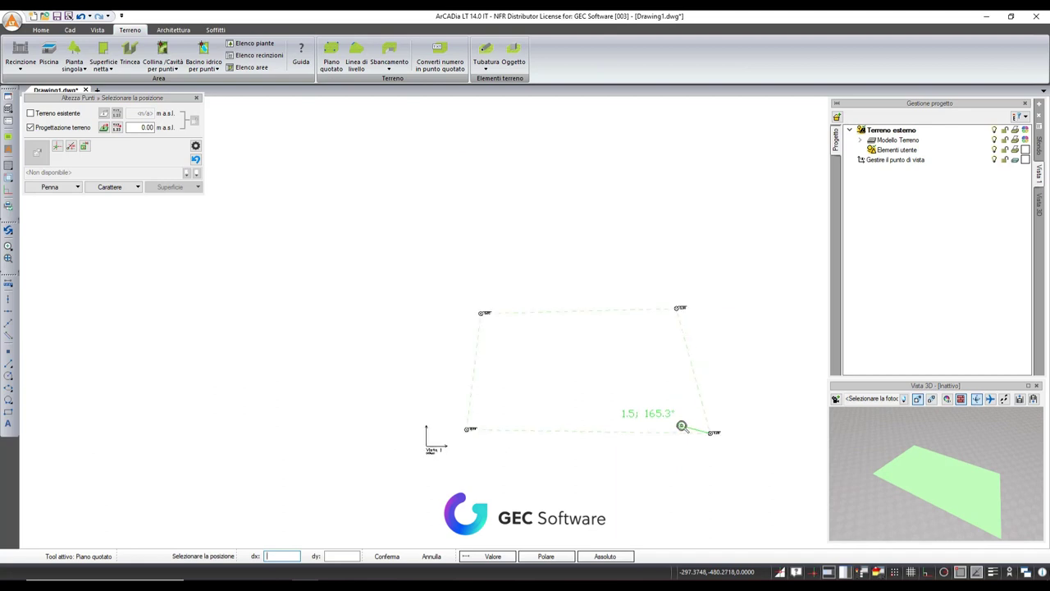
click(677, 487)
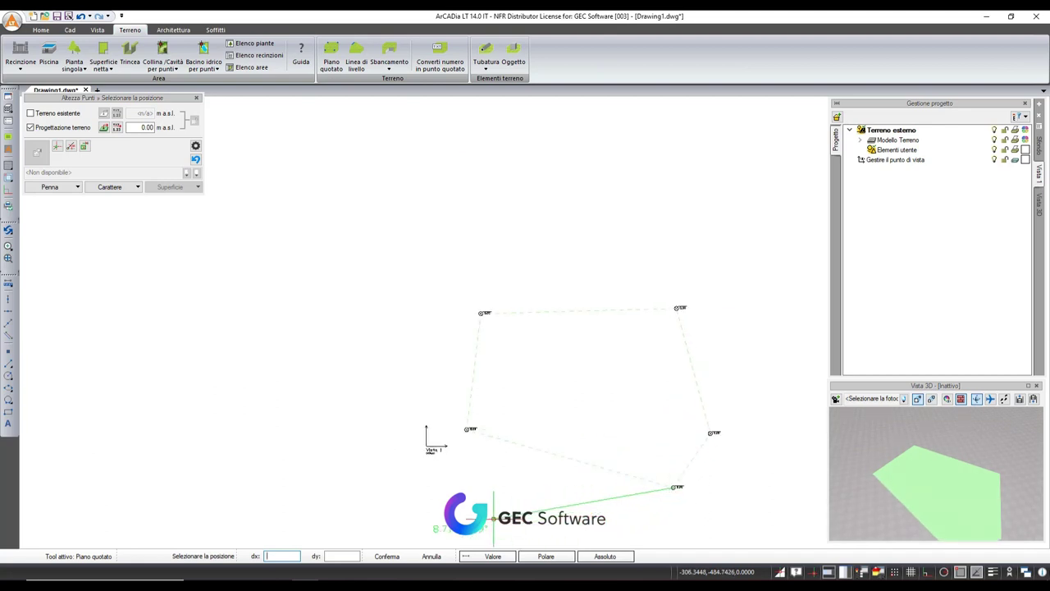
click(492, 518)
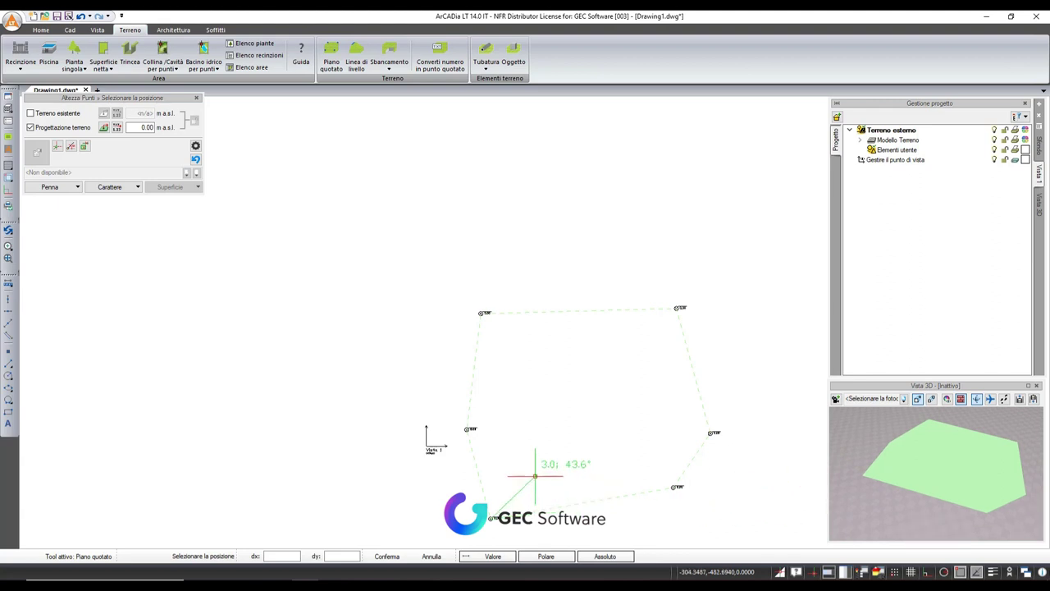
key(Escape)
scroll(549, 373, up, 2)
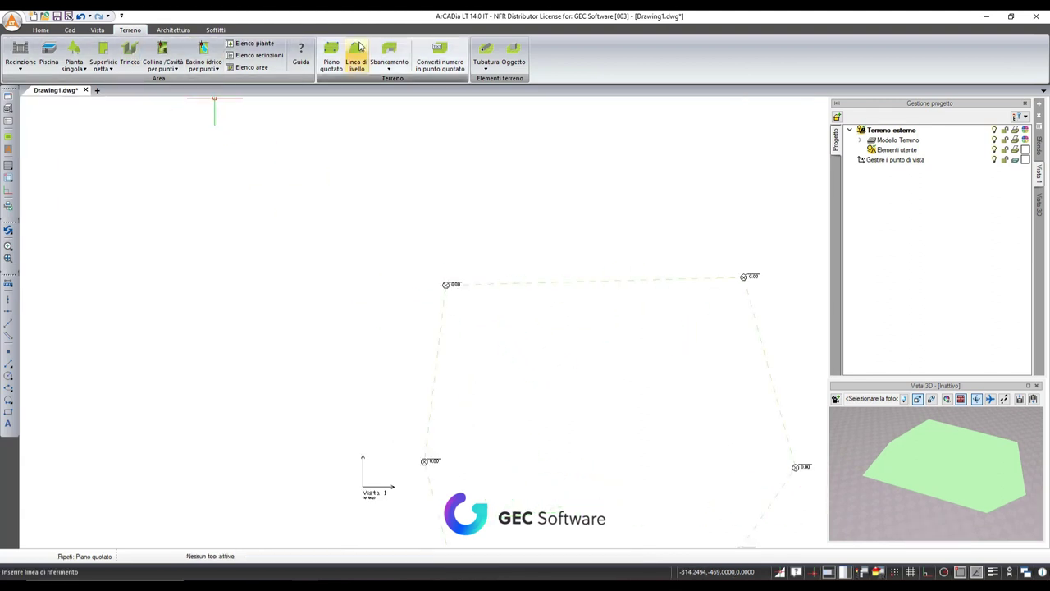
Step: Place five interior elevation points at 0.50, enlarging the 3D preview along the way
click(331, 56)
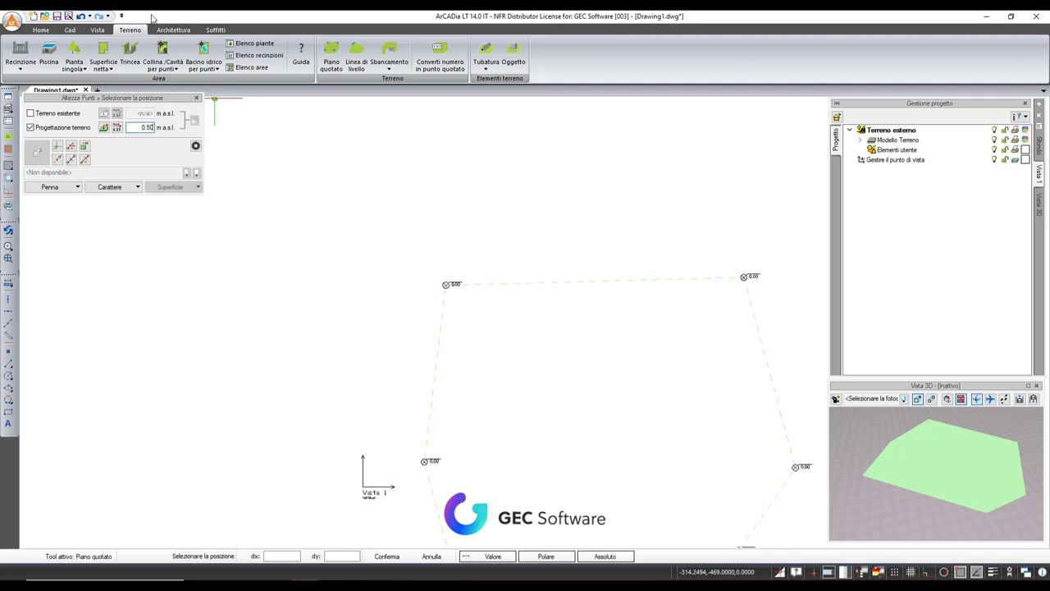
click(512, 319)
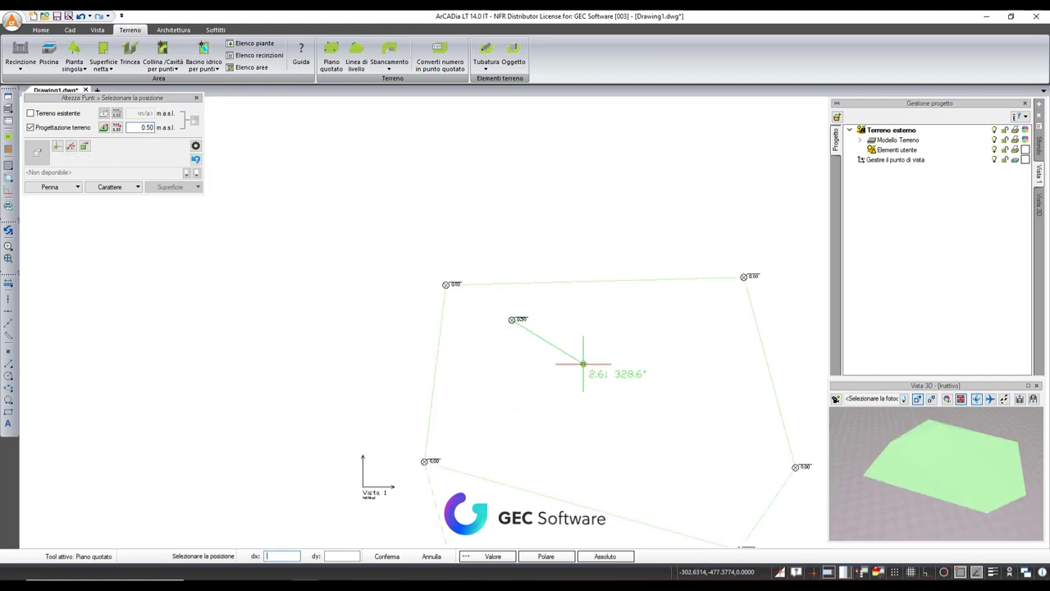
click(711, 308)
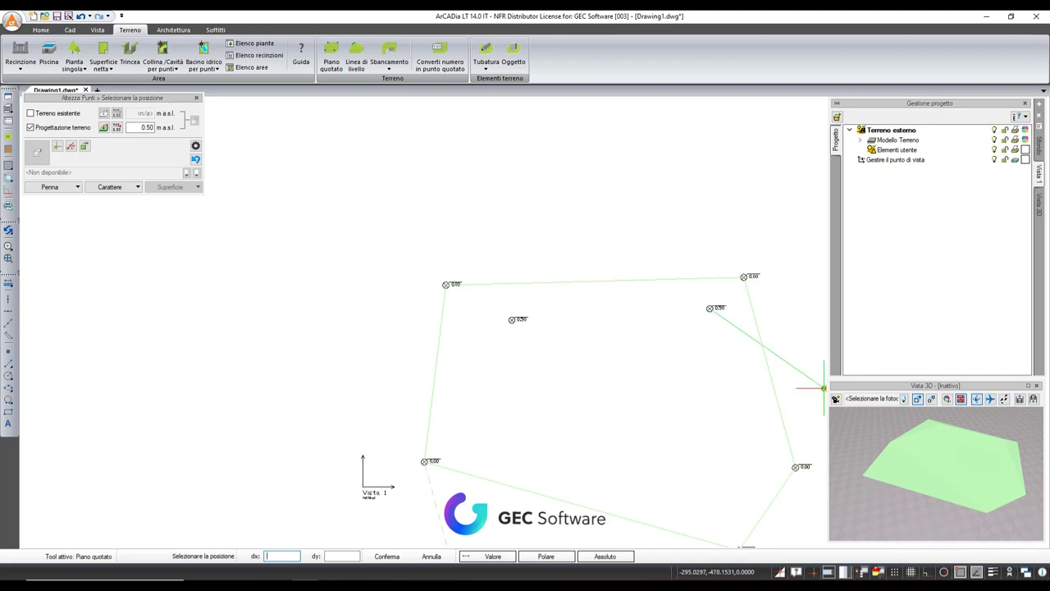
drag(826, 383, 735, 302)
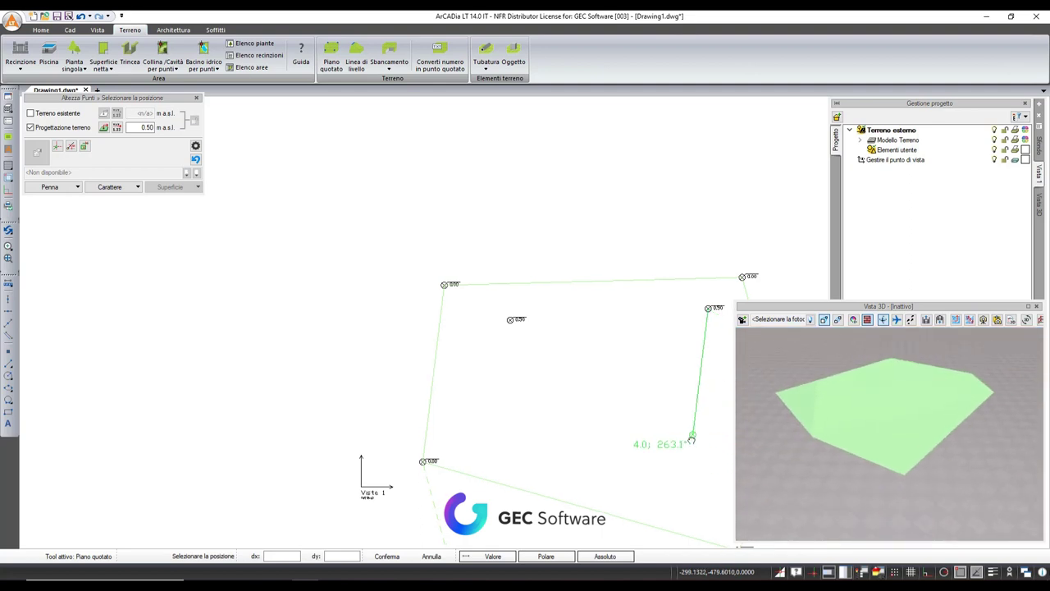
middle_drag(698, 423, 520, 372)
click(573, 397)
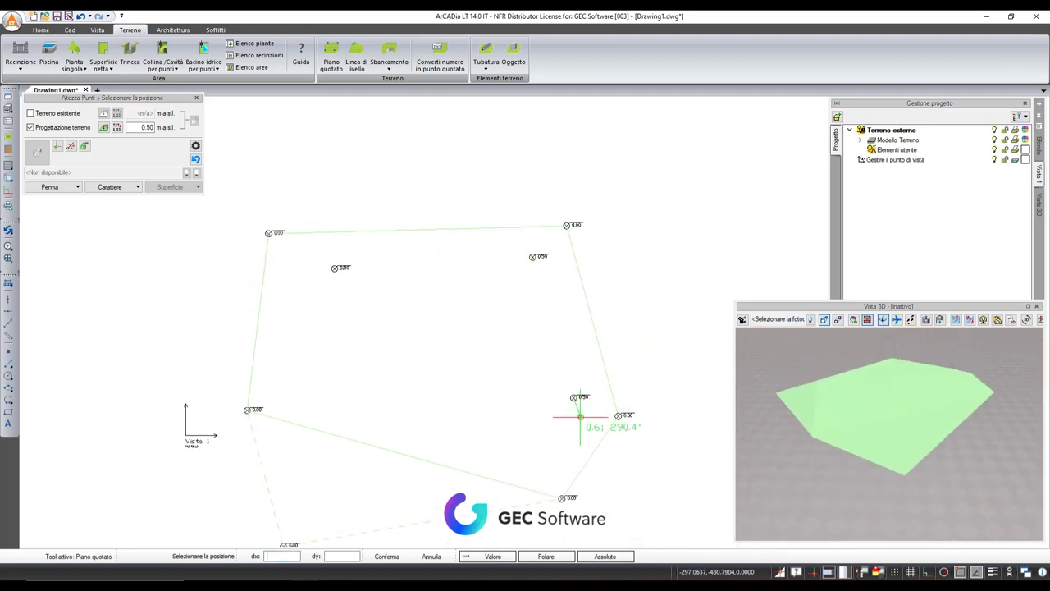
click(543, 449)
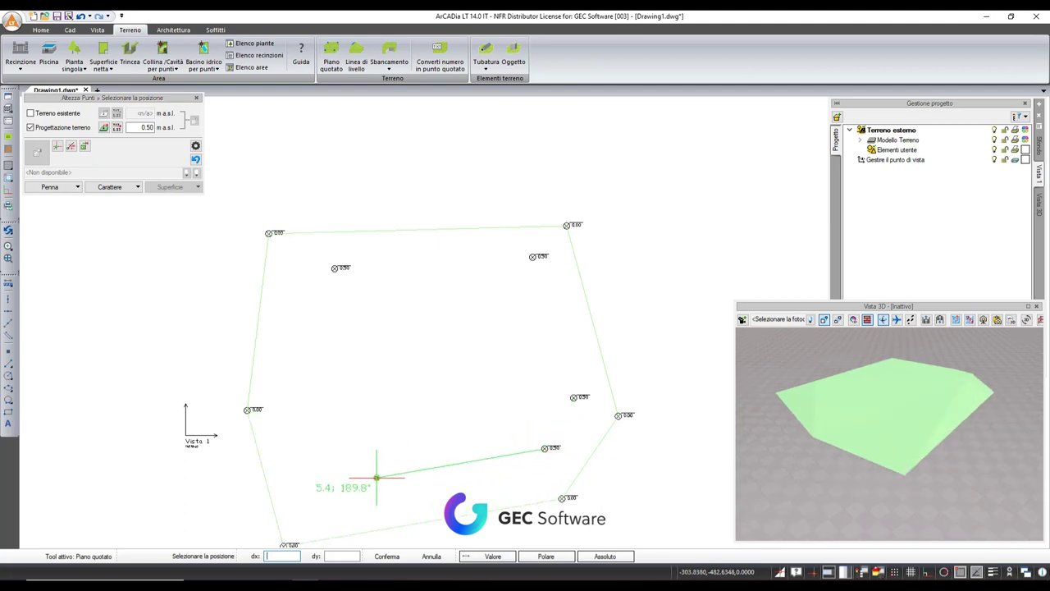
click(324, 482)
key(Escape)
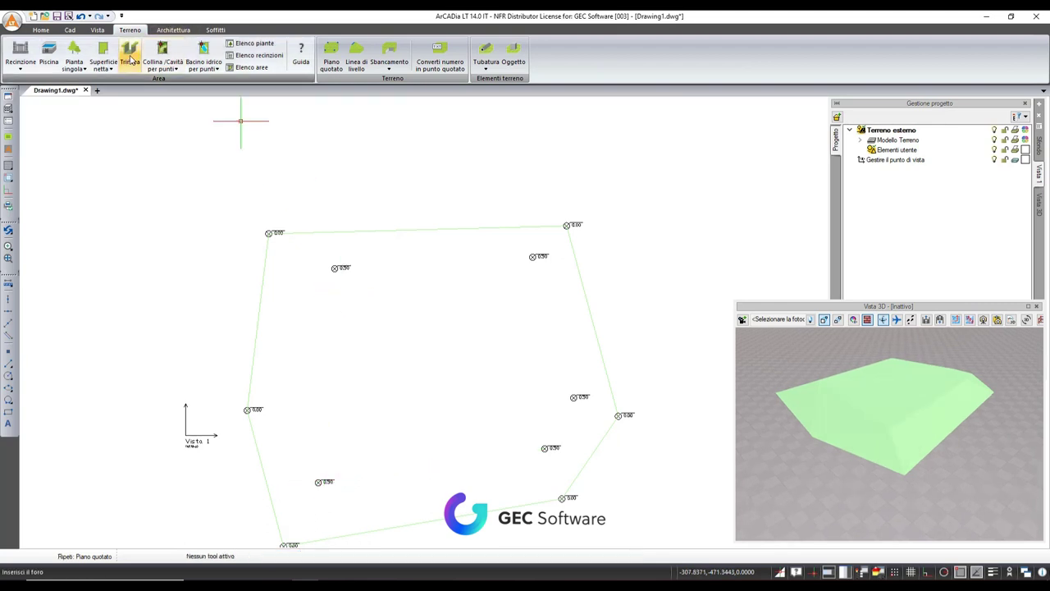
Step: Draw a designed-terrain level line at 0.80 from the left side to the upper right
click(359, 56)
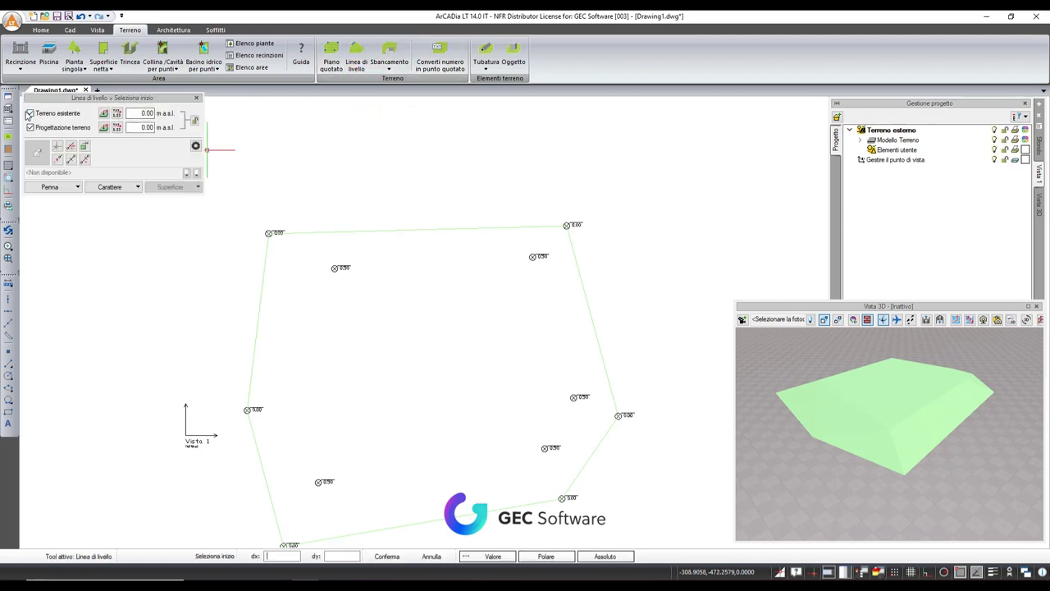
click(30, 114)
text(0.8)
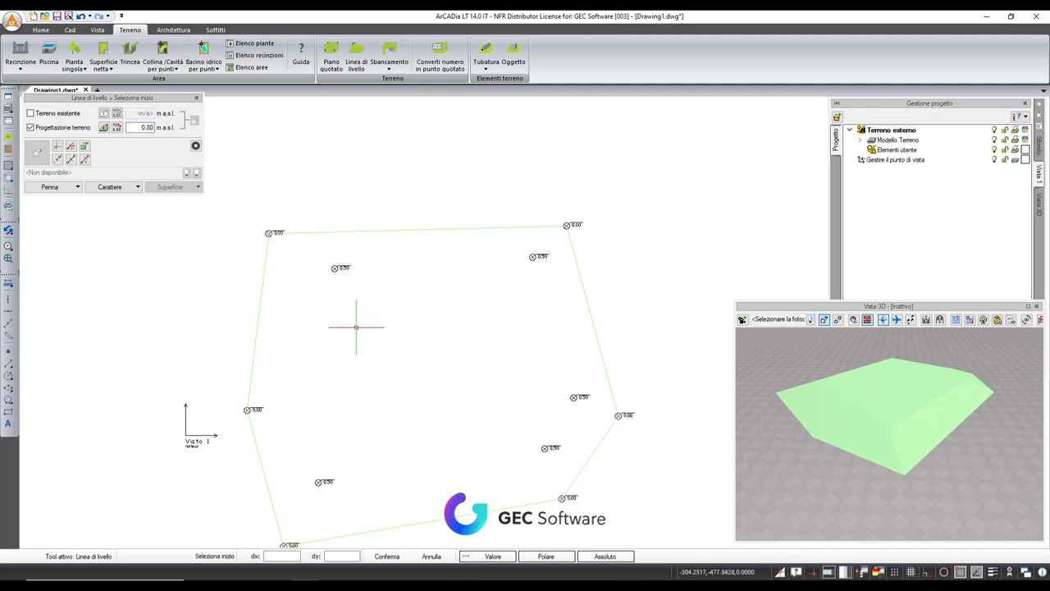
click(310, 301)
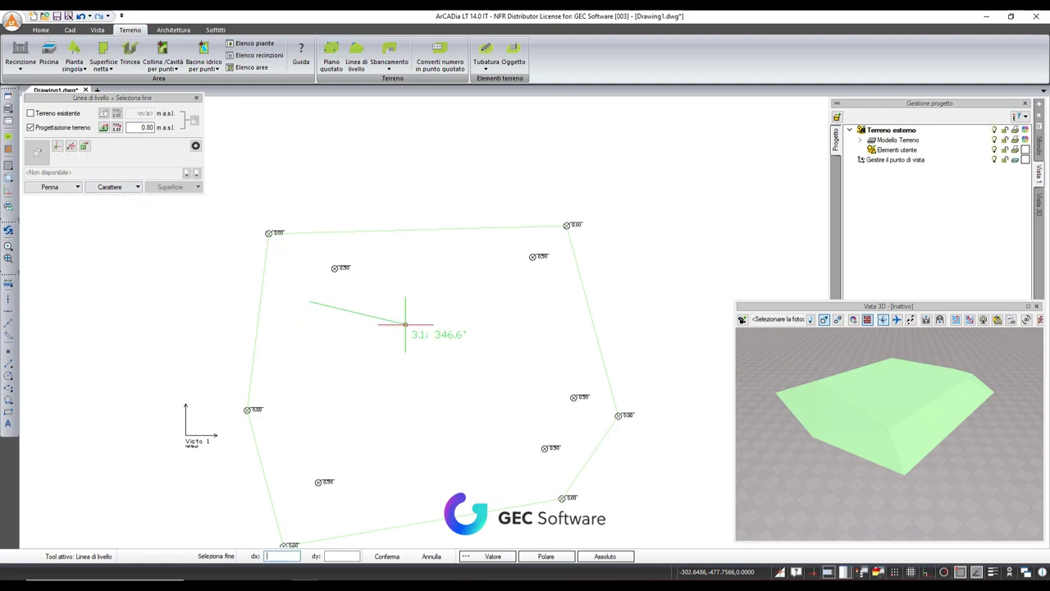
click(548, 286)
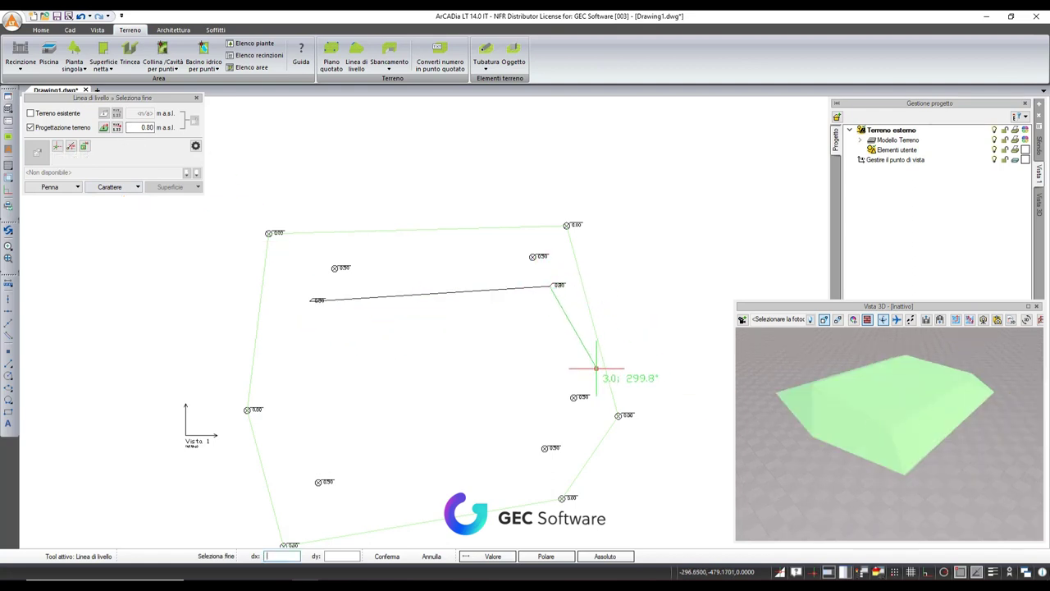
right_click(561, 348)
Step: Draw a four-corner rectangular manual excavation (Sbancamento) inside the terrain
scroll(320, 304, up, 3)
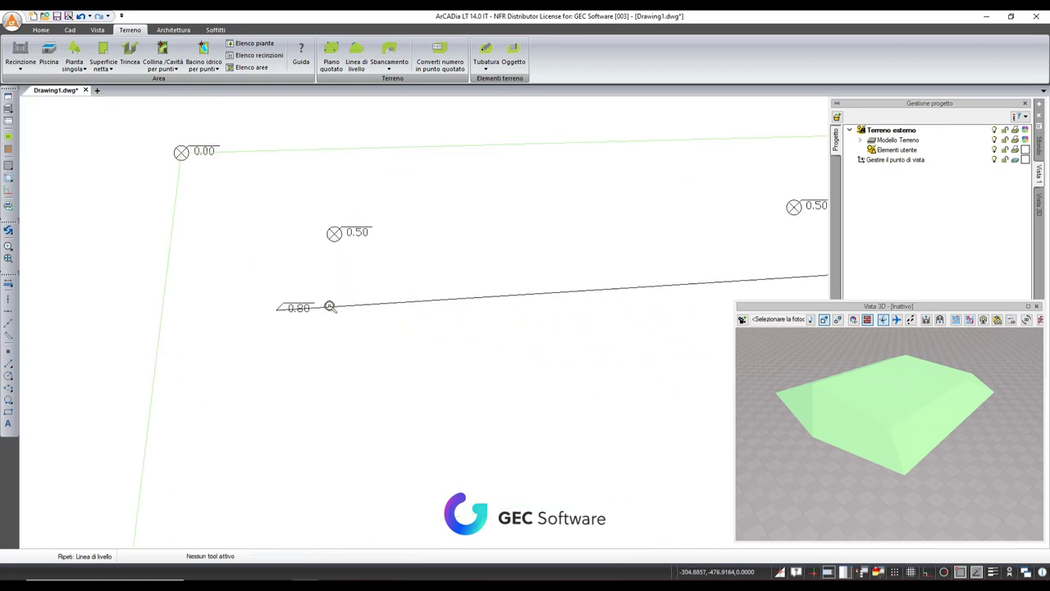
drag(921, 405, 862, 410)
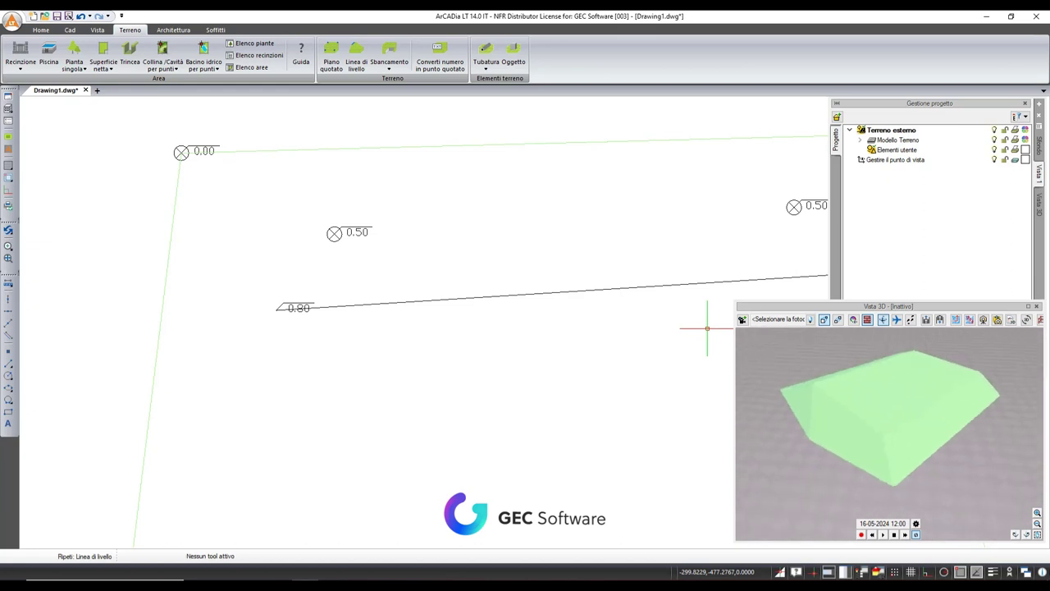
scroll(653, 337, down, 3)
middle_drag(653, 336, 480, 323)
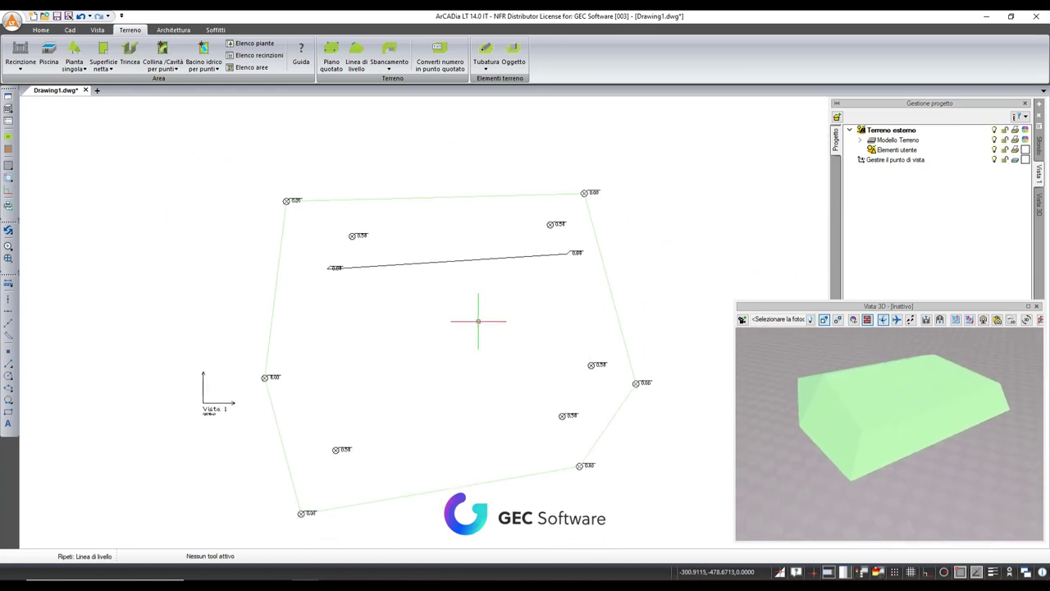
click(399, 71)
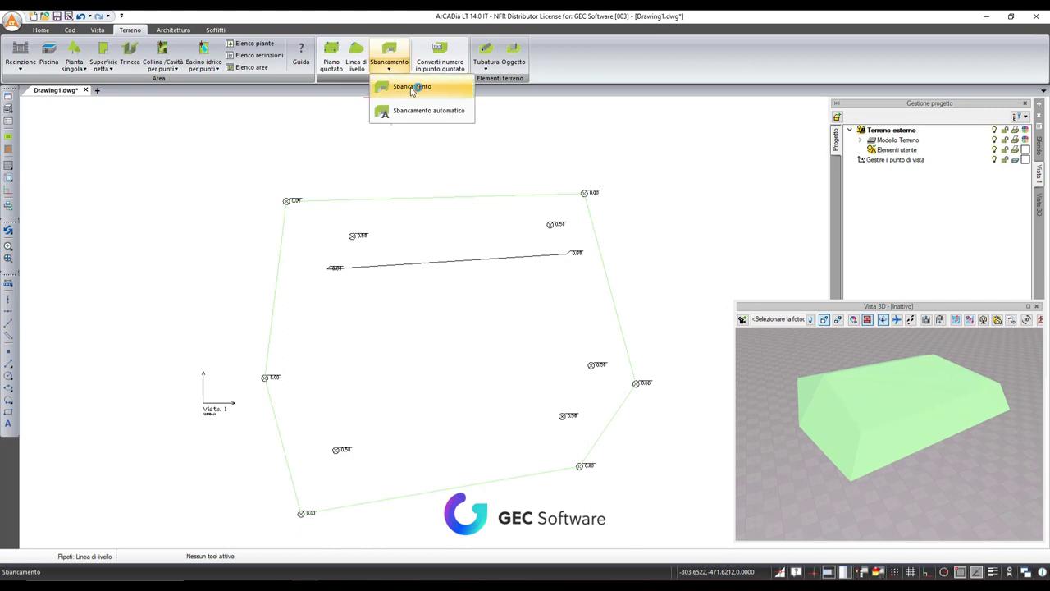
click(402, 92)
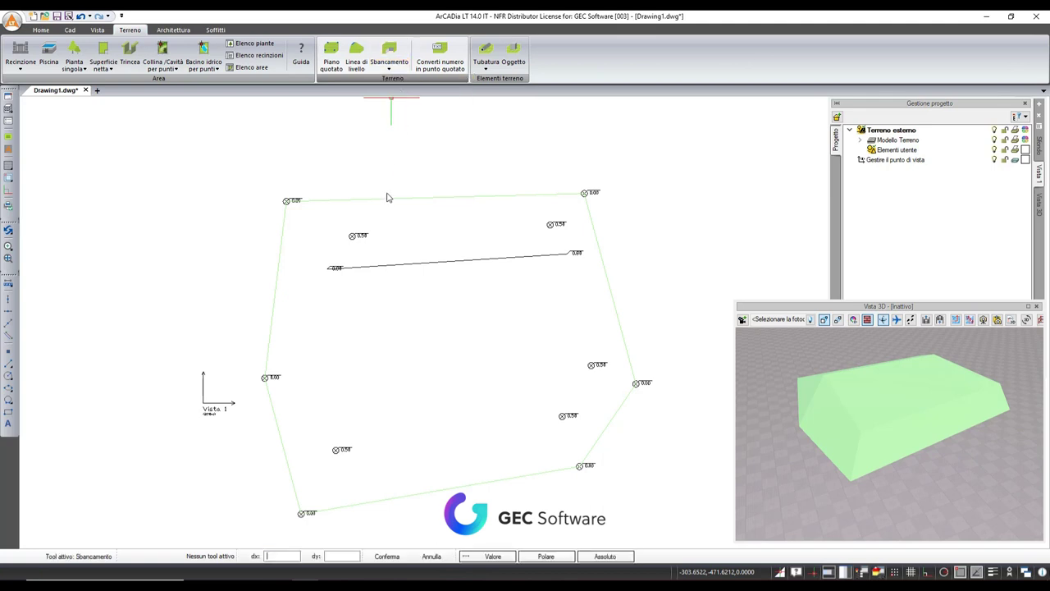
click(334, 286)
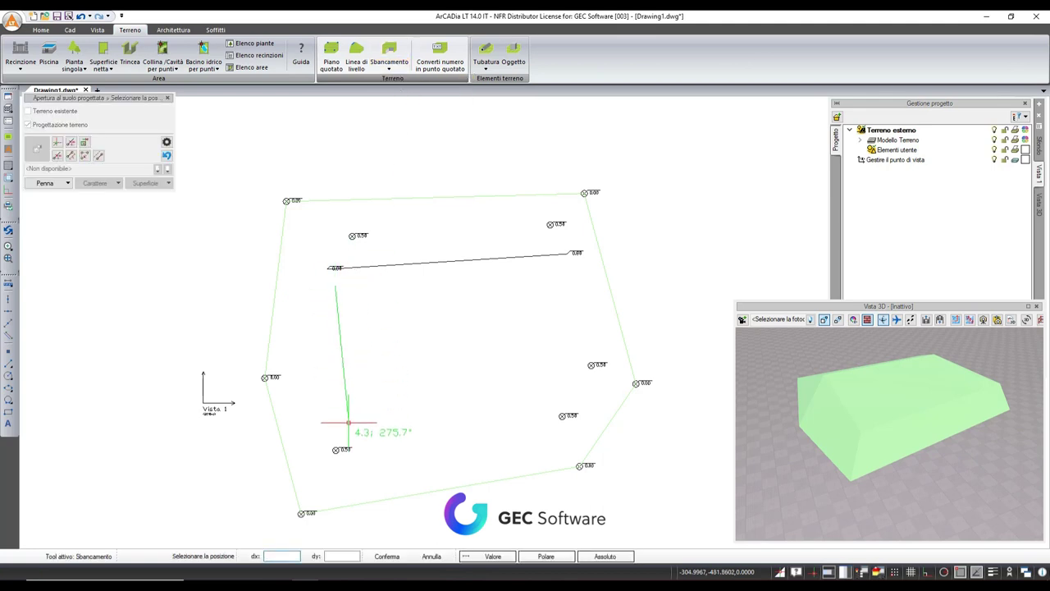
click(348, 419)
click(576, 394)
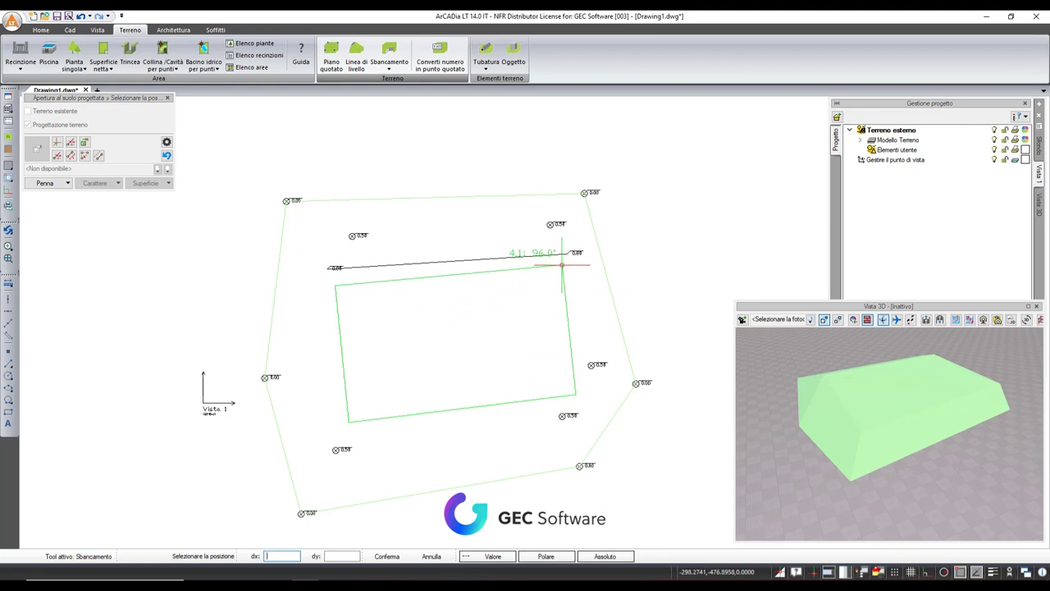
click(562, 265)
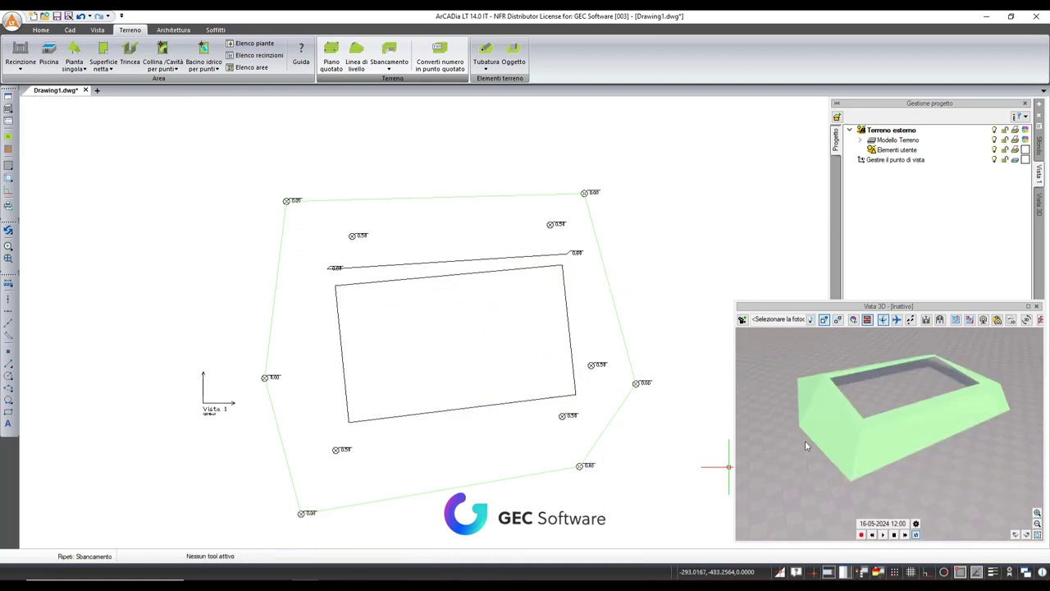
Step: Check the excavation in 3D, then delete it
drag(853, 410, 831, 467)
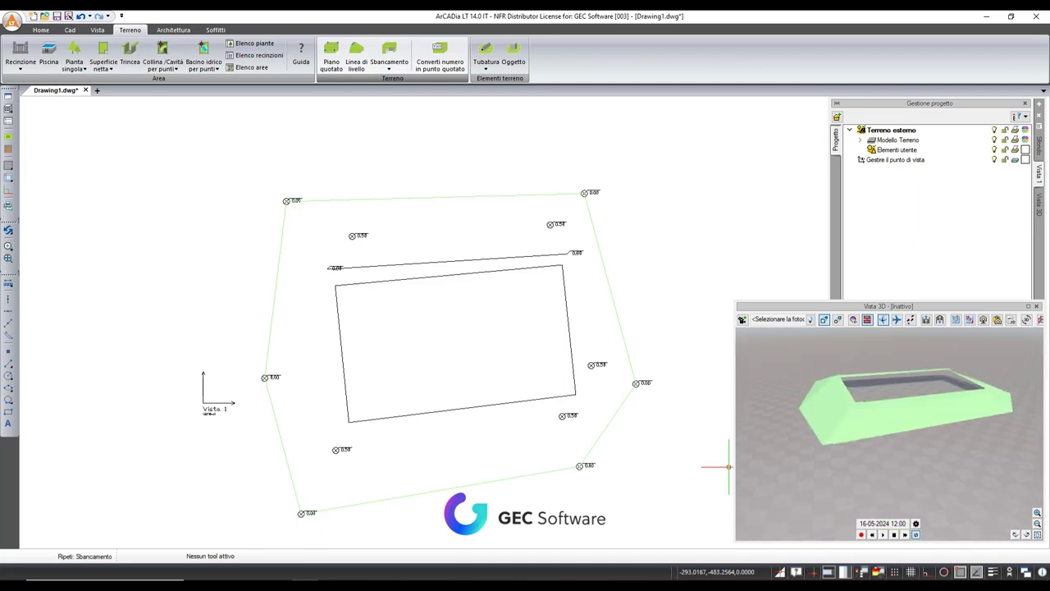
click(567, 315)
key(Delete)
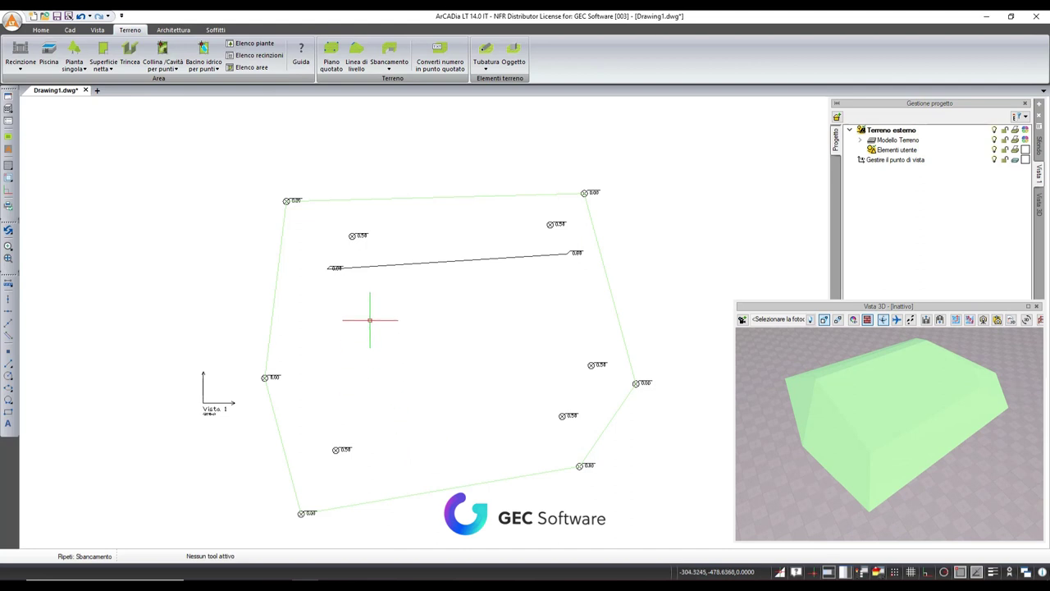
Step: Draw four continuous walls enclosing a rectangular room, Stanza, of 24.89 m²
click(175, 29)
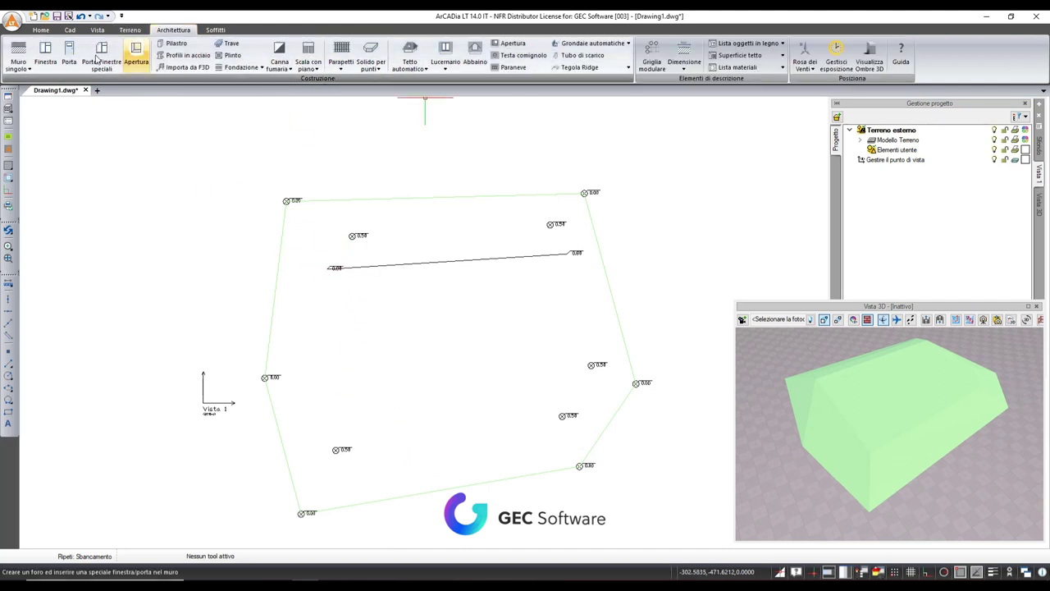
click(31, 70)
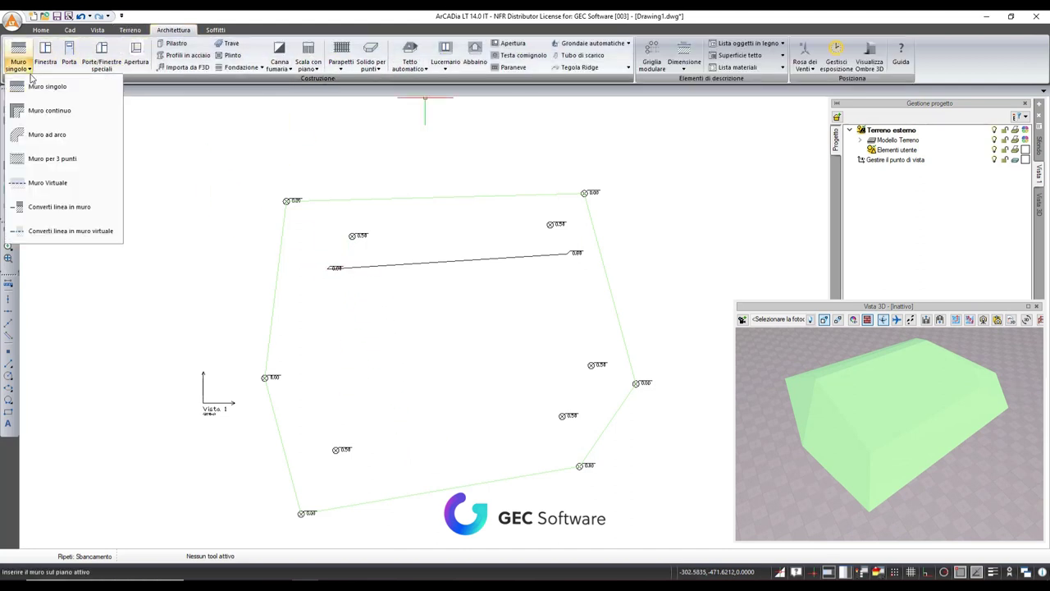
click(48, 121)
click(335, 288)
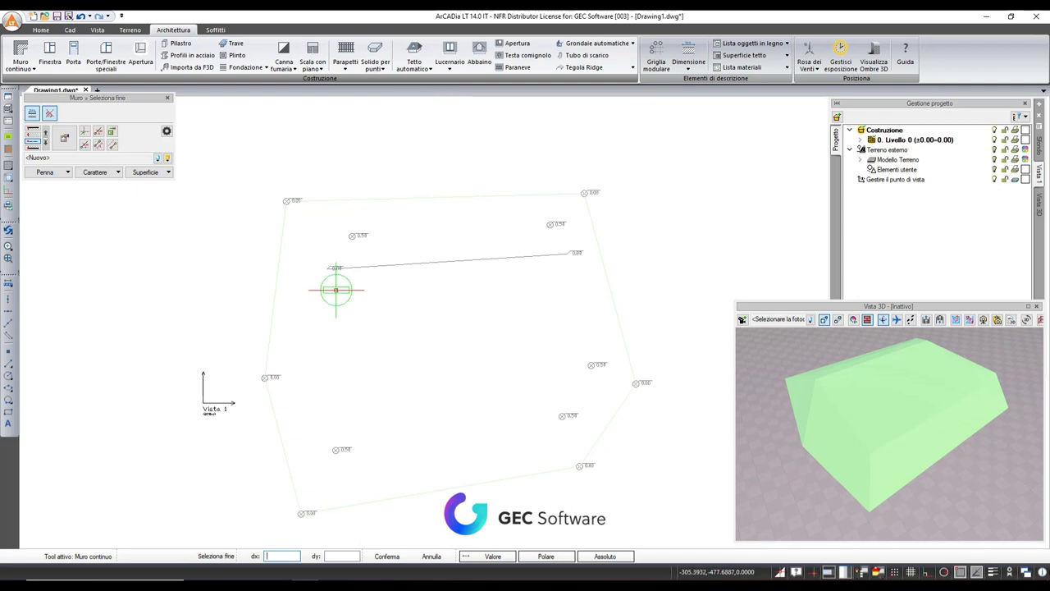
click(577, 276)
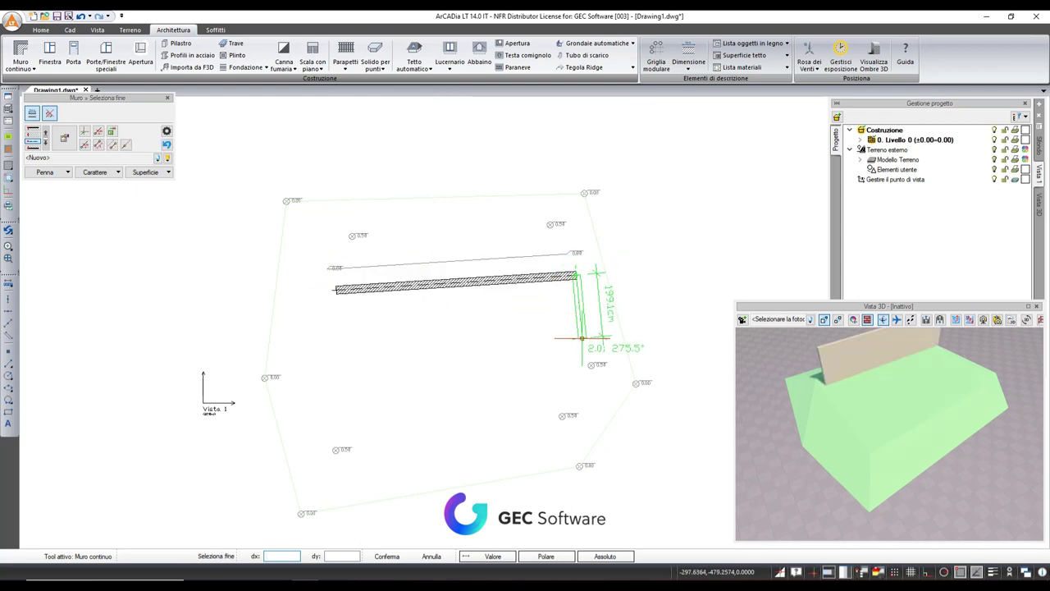
click(588, 384)
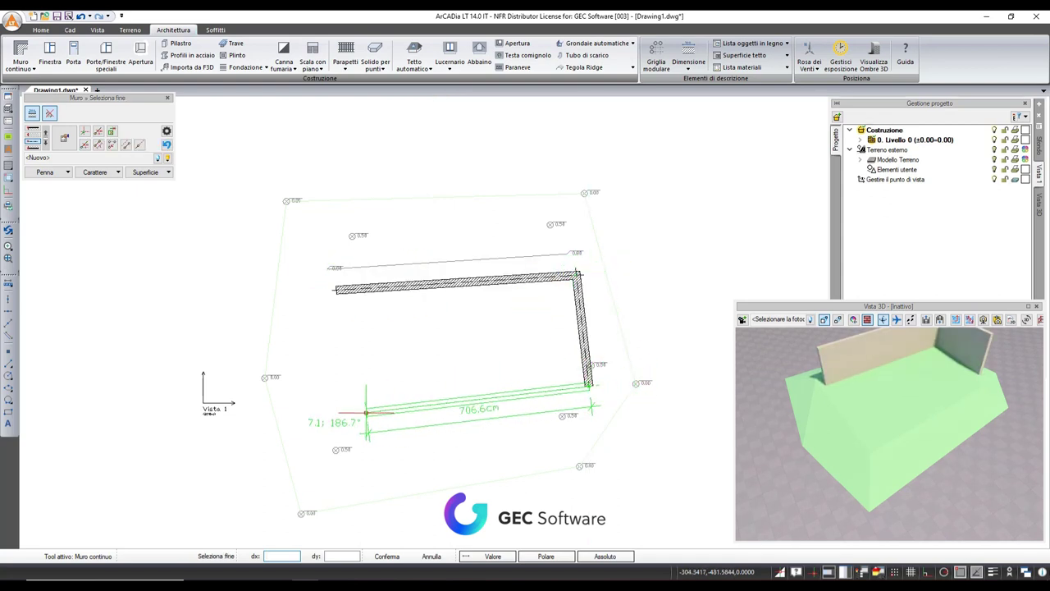
click(341, 404)
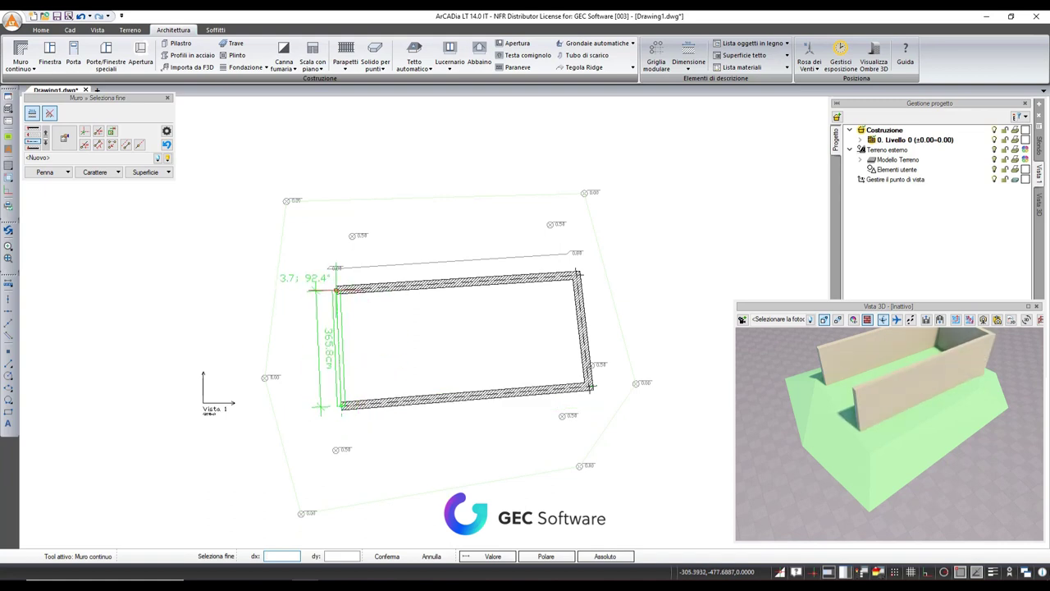
click(335, 290)
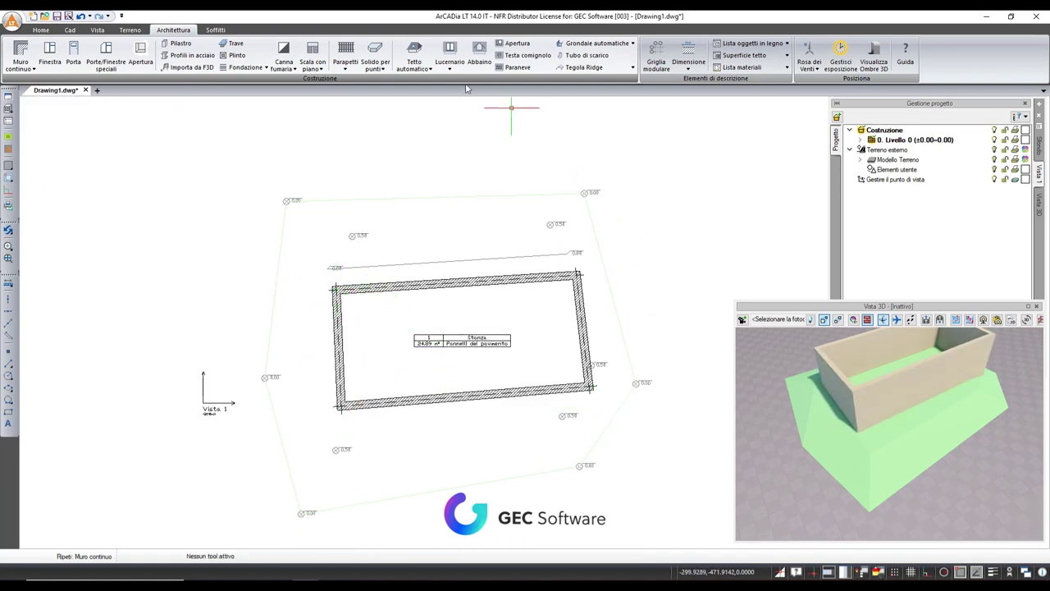
click(130, 29)
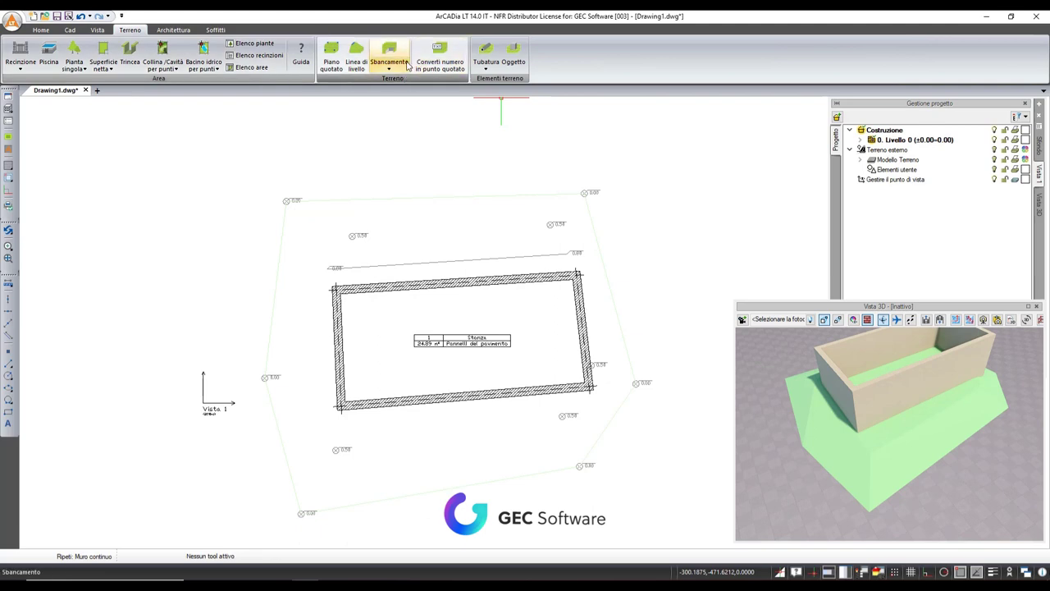
Step: Apply Sbancamento automatico to the room's wall, clearing terrain inside the walls
click(408, 66)
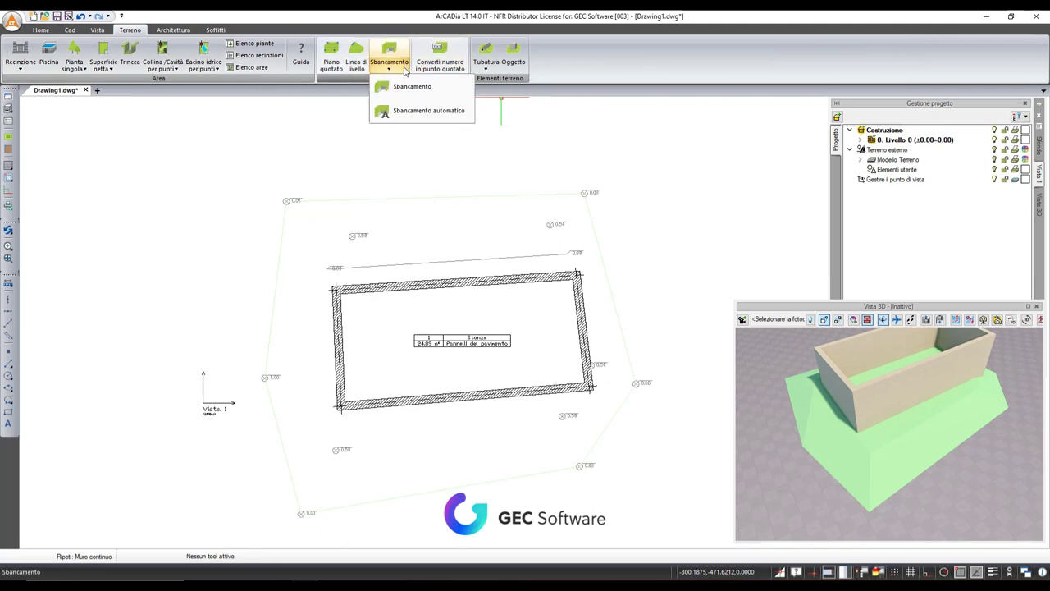
click(424, 115)
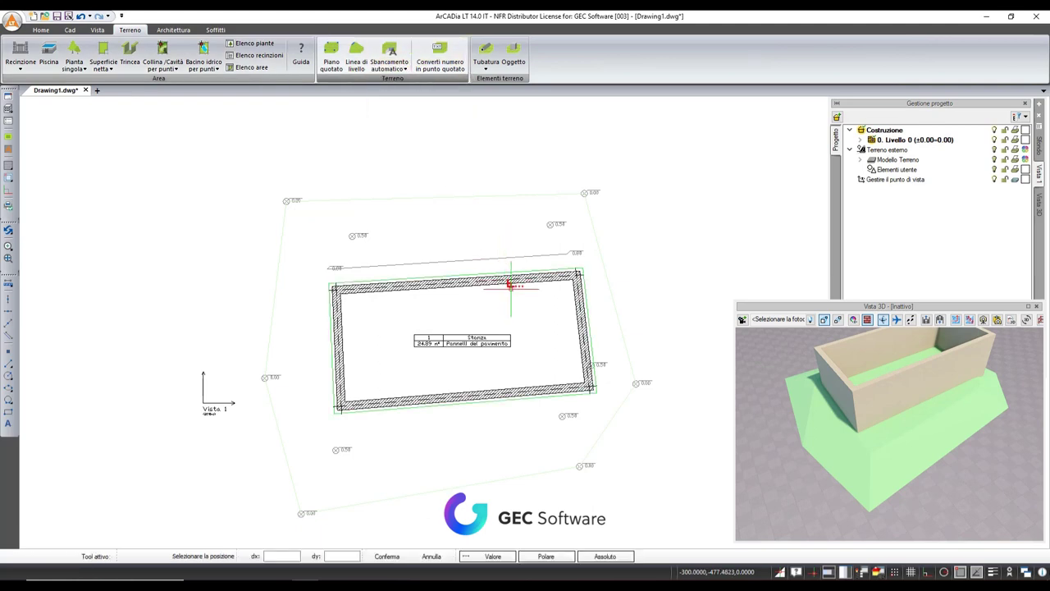
scroll(582, 413, up, 2)
scroll(573, 399, up, 2)
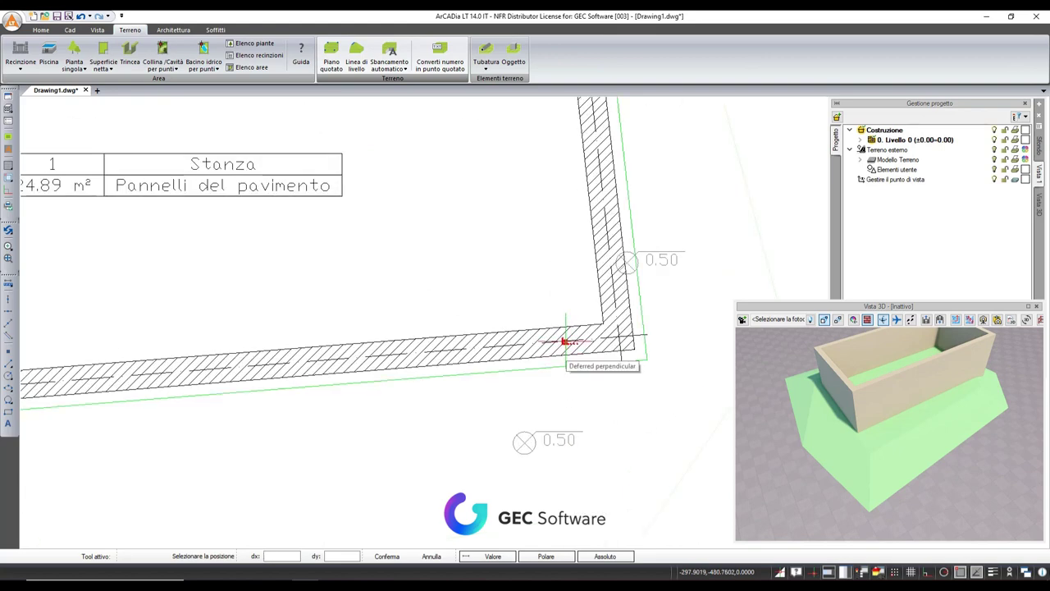
click(565, 340)
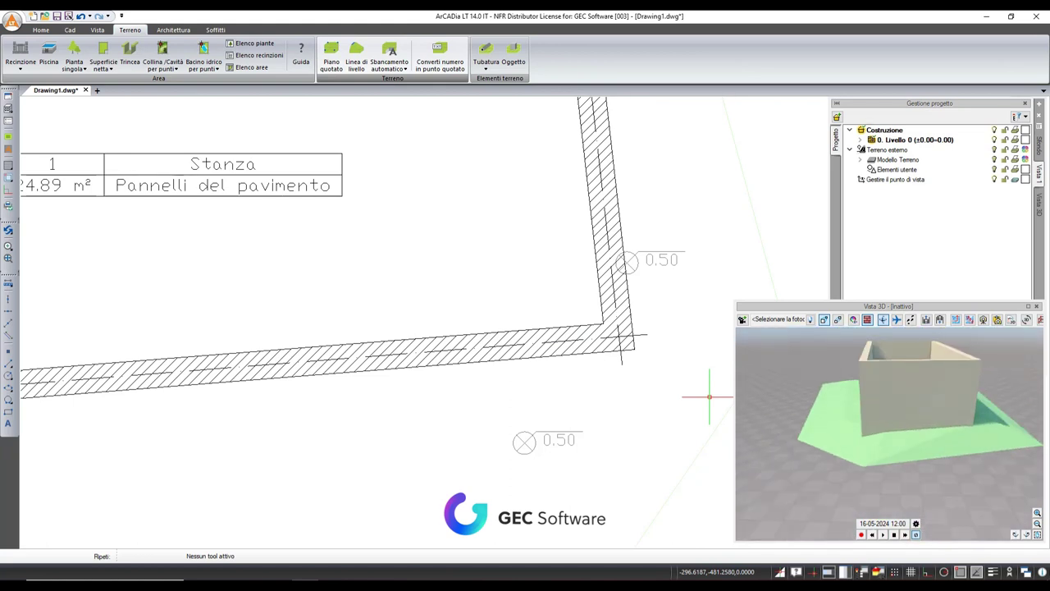
drag(889, 435, 888, 395)
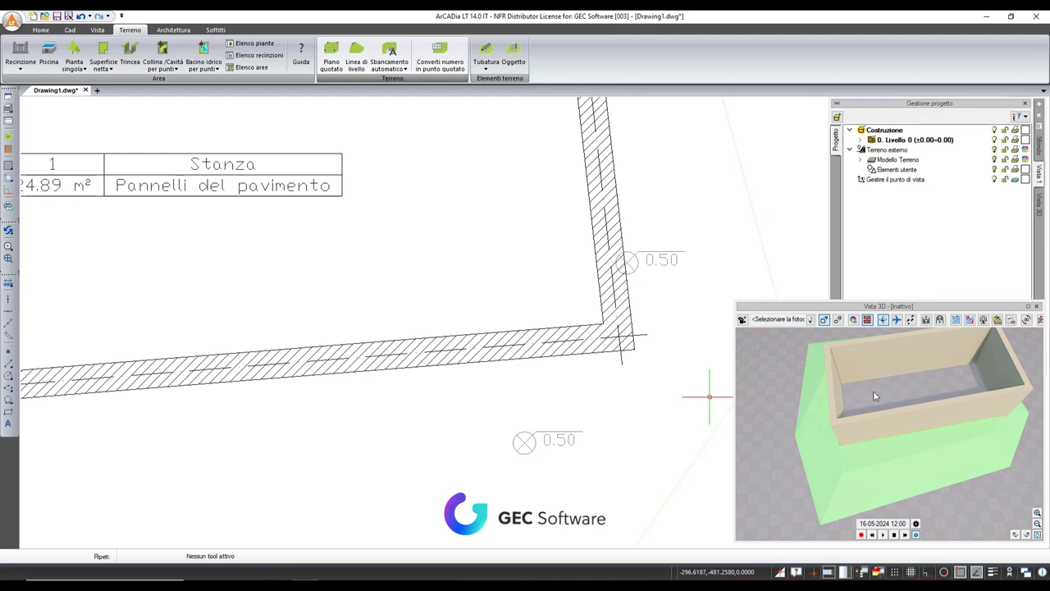
scroll(394, 259, down, 3)
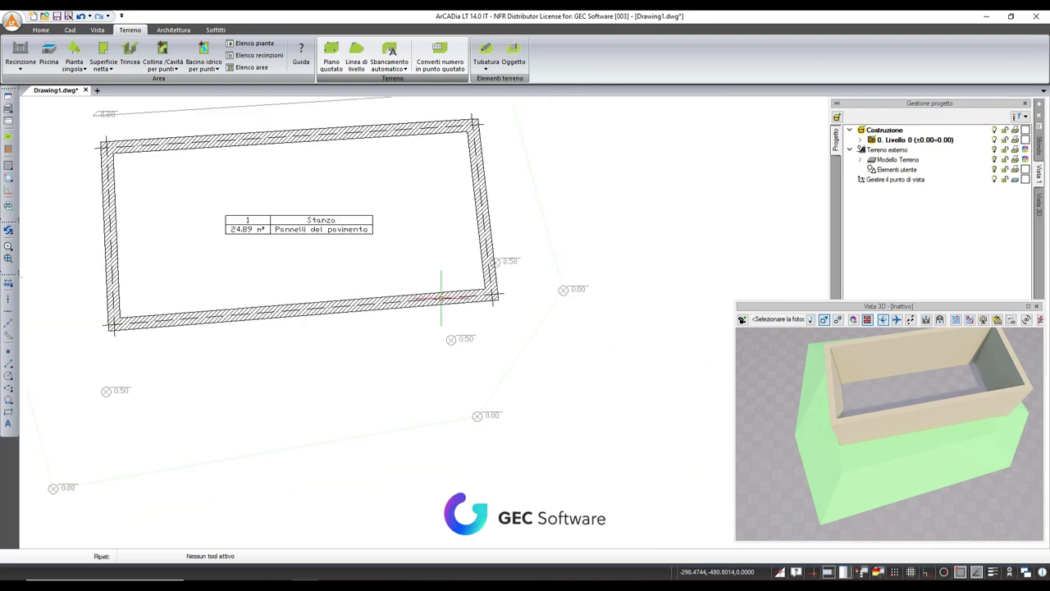
Step: Undo the automatic excavation under the room
click(441, 297)
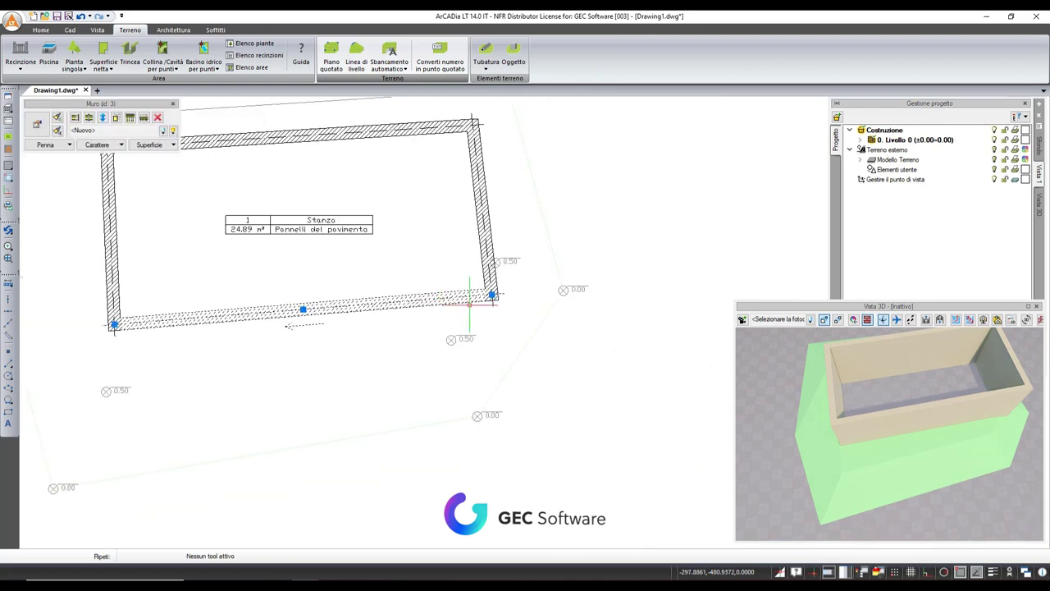
key(Escape)
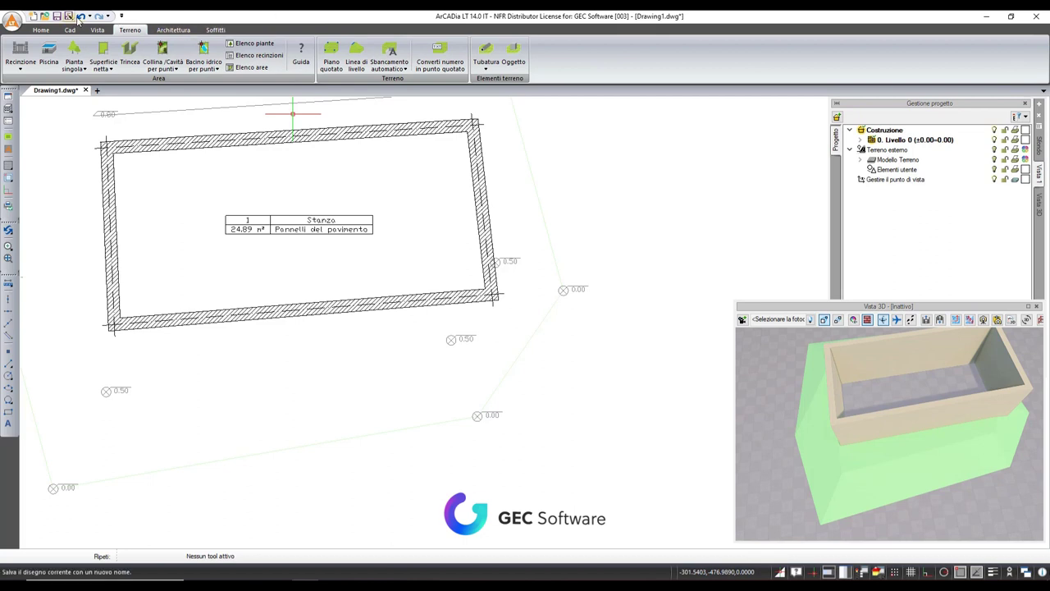
click(81, 16)
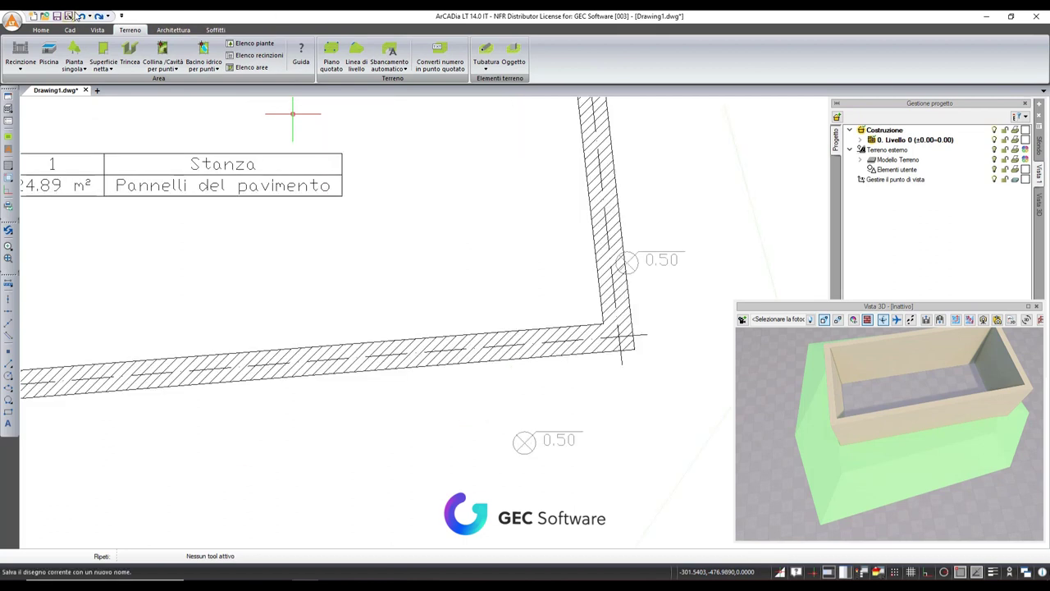
click(81, 16)
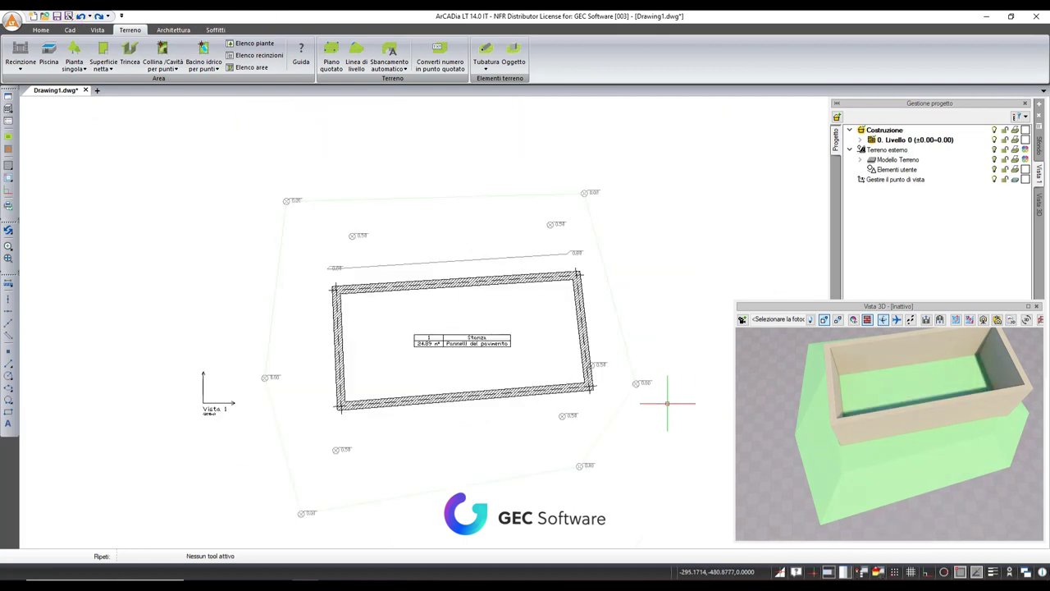
Step: Delete the right, top, left and bottom walls of the room
click(579, 290)
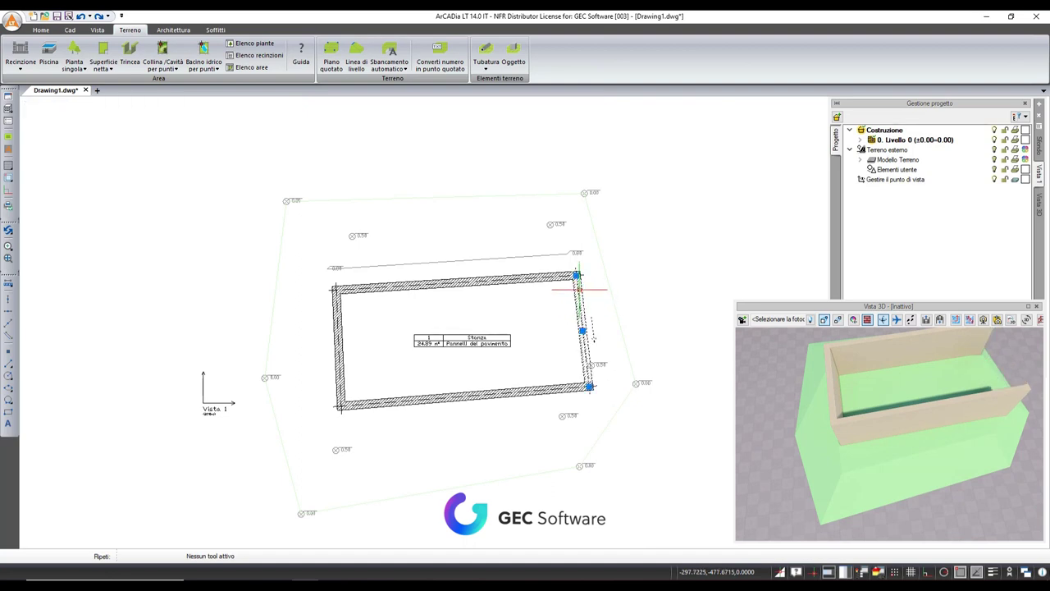
key(Delete)
click(566, 282)
key(Delete)
click(336, 302)
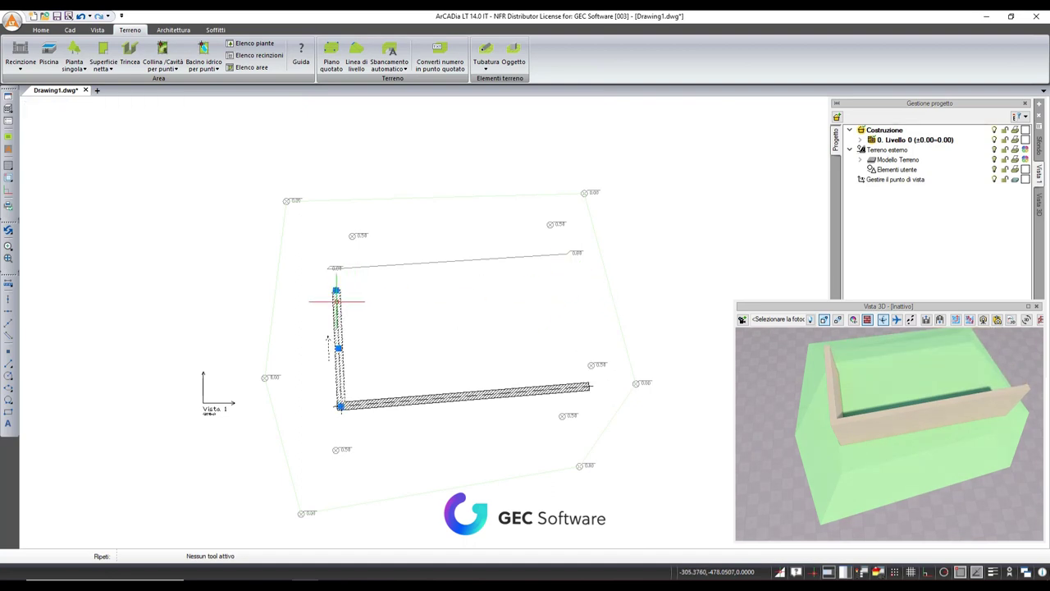
key(Delete)
click(428, 397)
key(Delete)
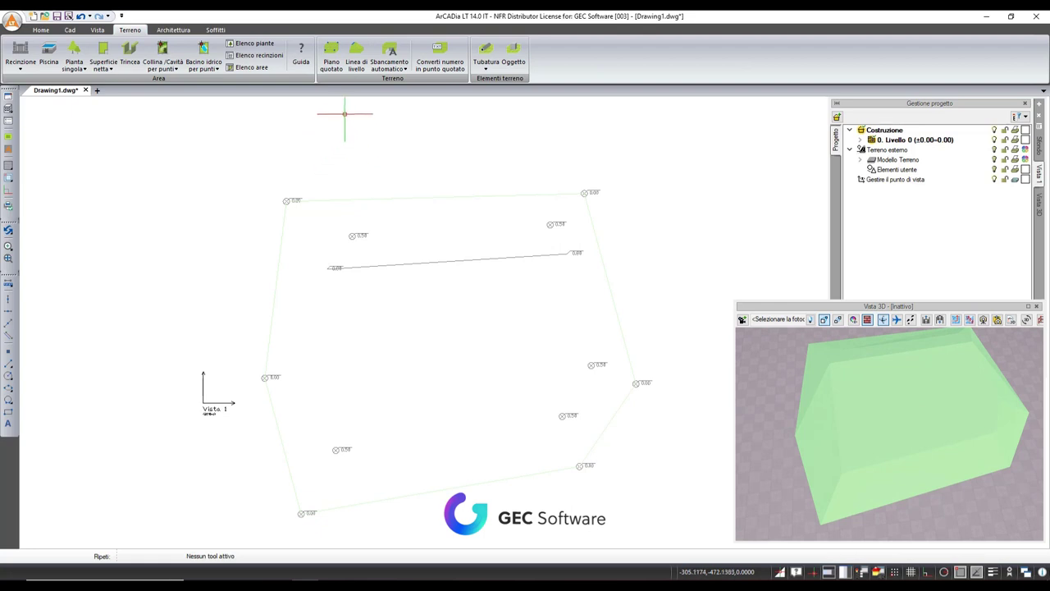